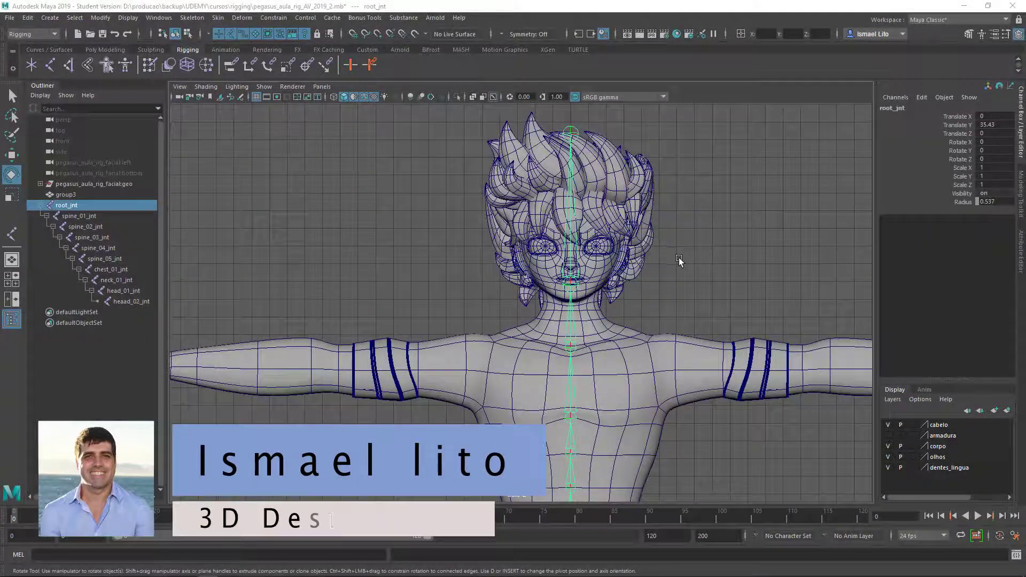
Step: Pull the view back to show the whole character and clear the root joint selection
scroll(679, 257, "down", 2)
middle_click_drag(681, 283, 629, 134, "alt")
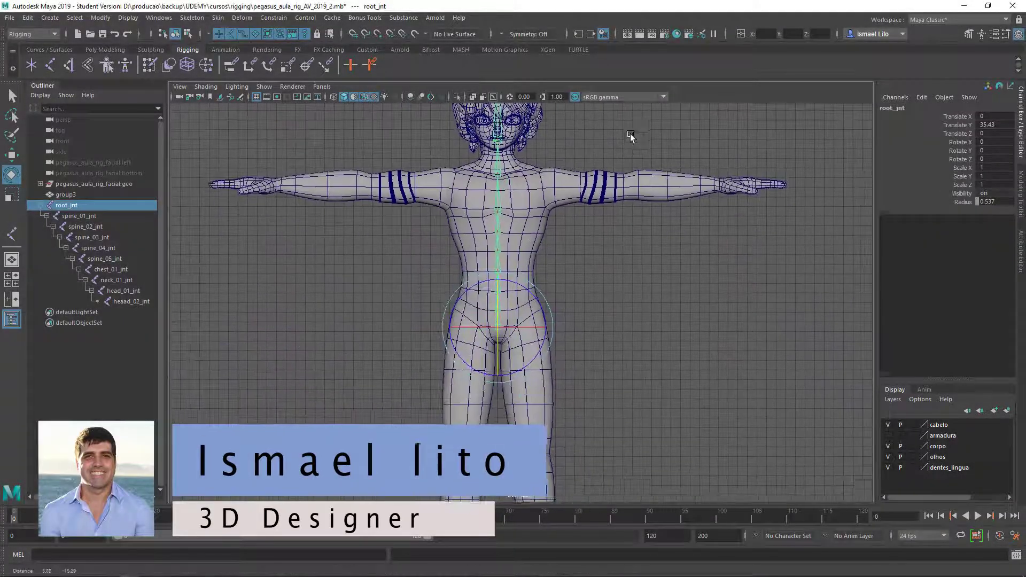
left_click(630, 259)
scroll(597, 262, "up", 3)
scroll(597, 262, "down", 2)
scroll(551, 331, "up", 2)
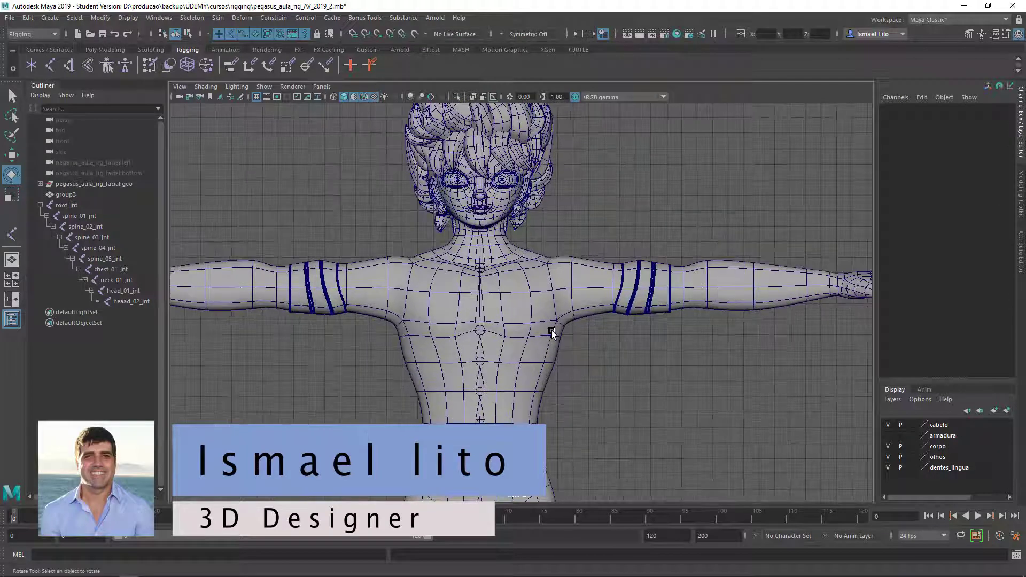
scroll(482, 219, "down", 2)
scroll(528, 242, "up", 2)
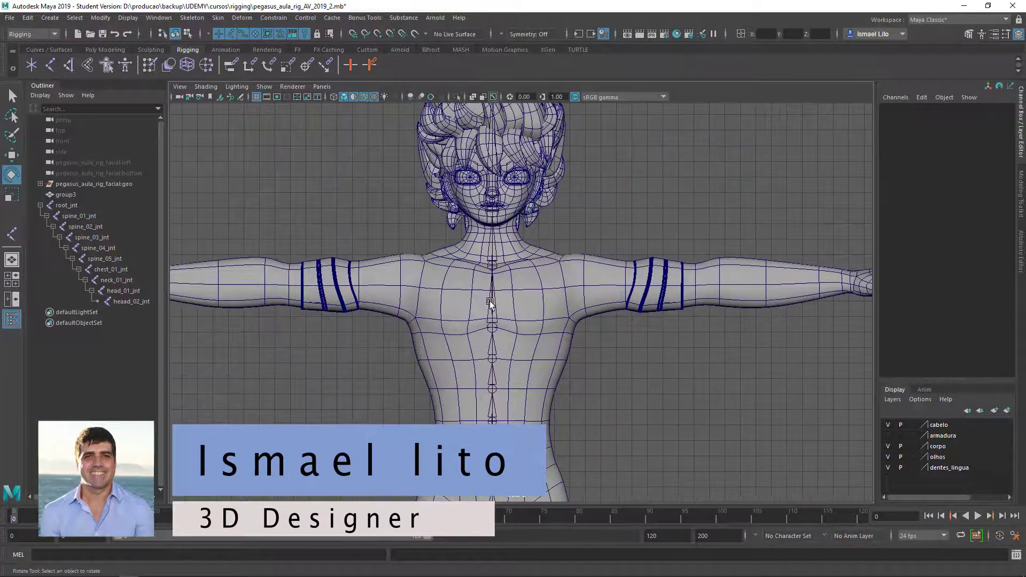
scroll(615, 326, "up", 1)
Step: Frame the torso and hips, select root_jnt, and open the Display menu
middle_click_drag(617, 325, 615, 230, "alt")
left_click(539, 377)
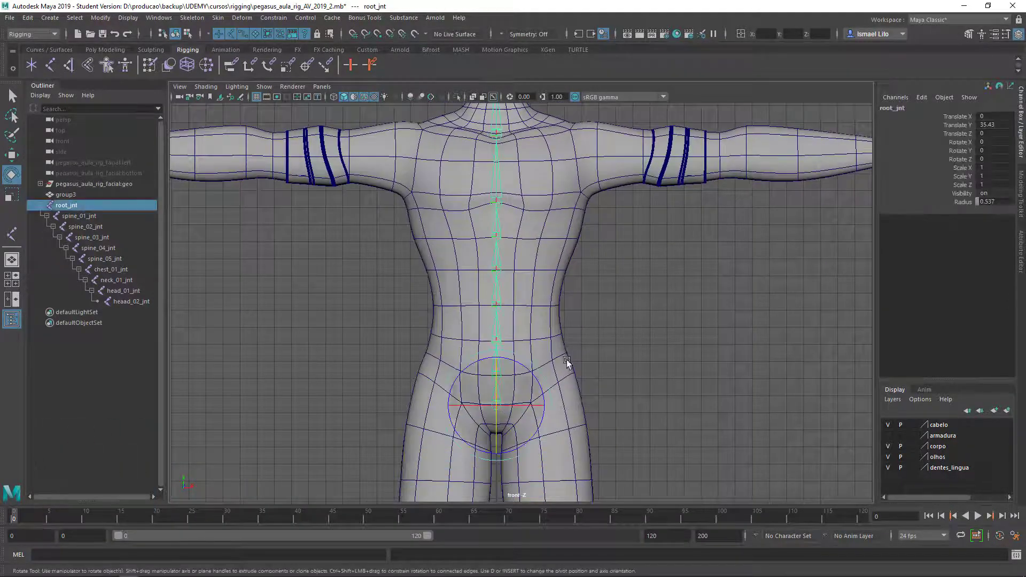
left_click(128, 18)
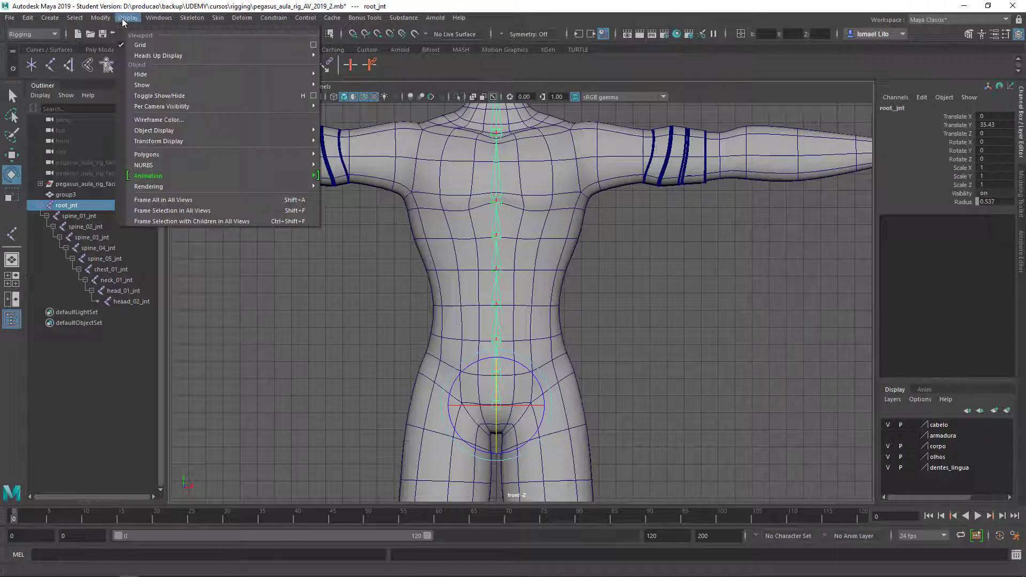
mouse_move(185, 154)
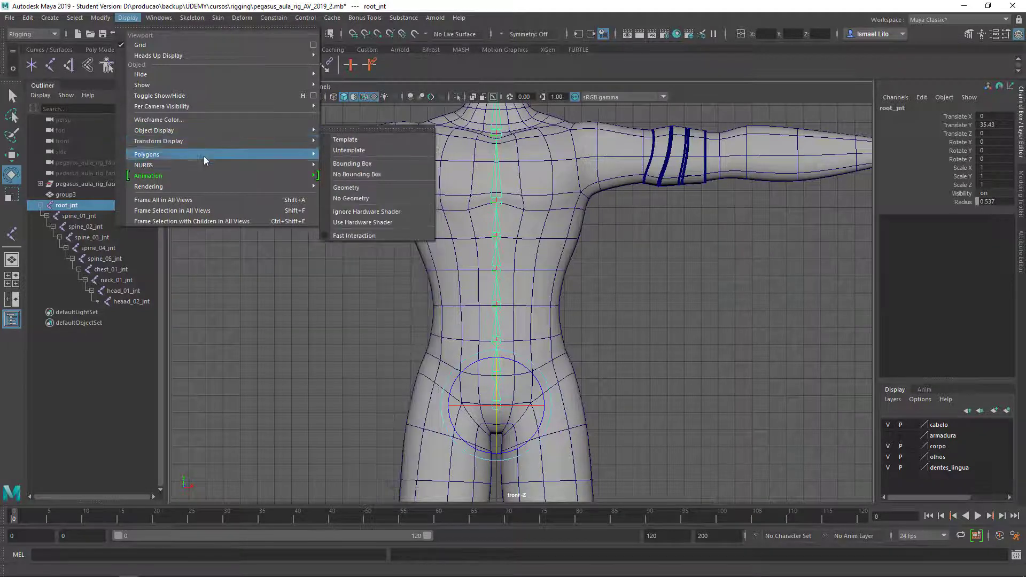
Step: Set the Joint Display Scale to 1.00 and move its window aside
mouse_move(149, 175)
left_click(372, 209)
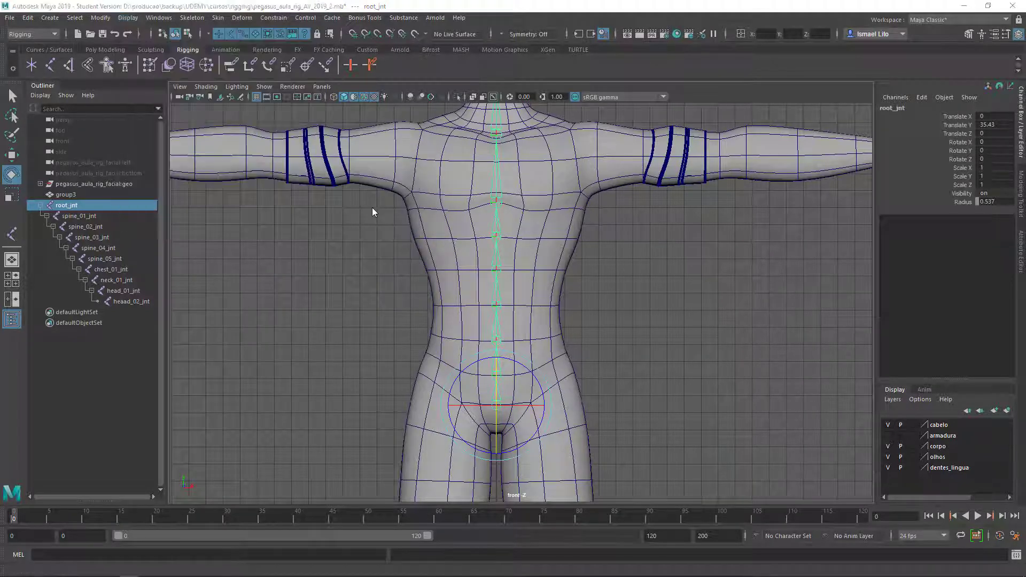
left_click_drag(403, 230, 401, 229)
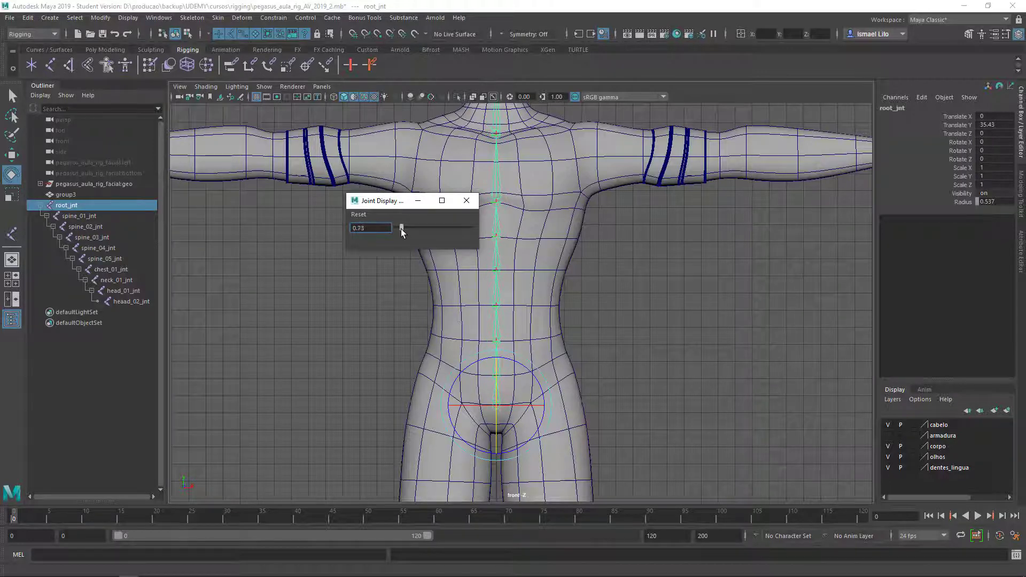
type("1")
key("Return")
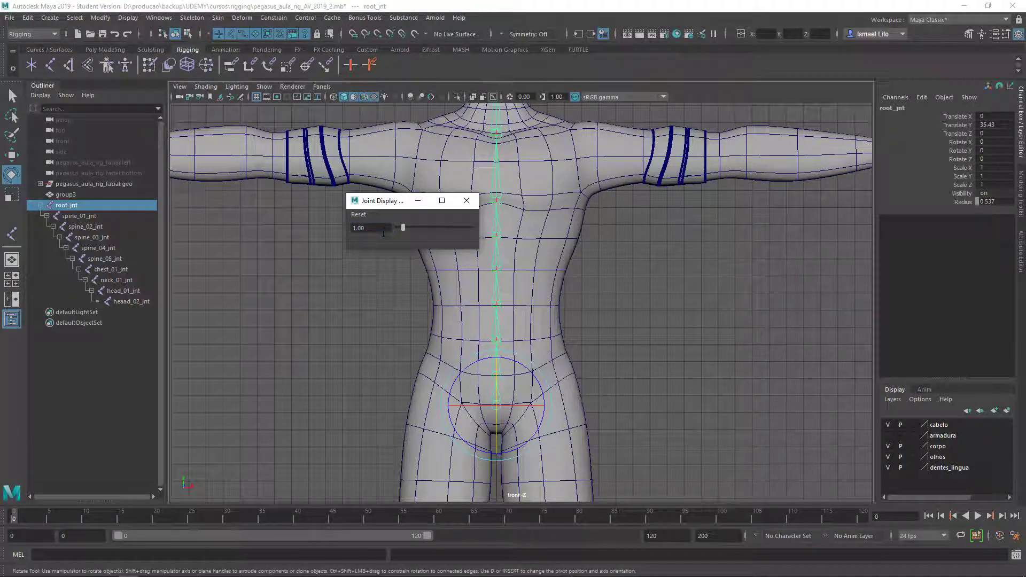
left_click_drag(374, 201, 298, 221)
Step: Close the Joint Display Scale window, reframe the chest and hips, and return to the Select tool
middle_click_drag(551, 196, 564, 385, "alt")
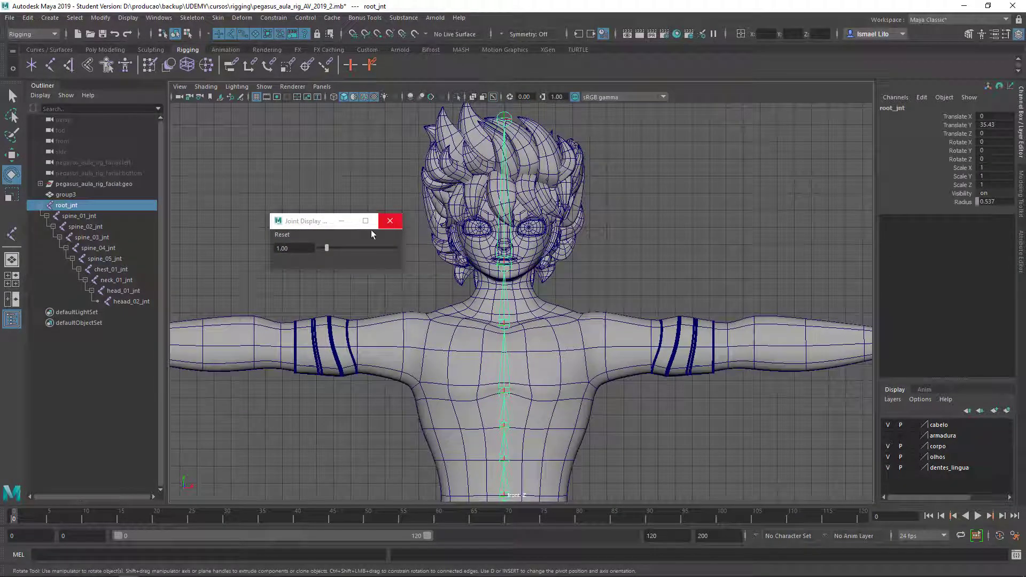
left_click(390, 221)
middle_click_drag(605, 274, 516, 181, "alt")
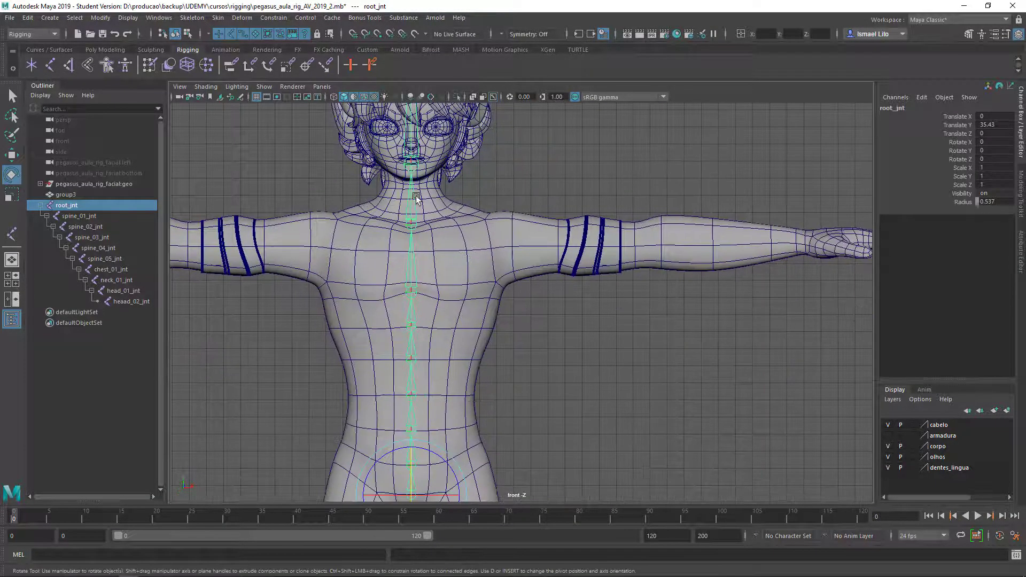
mouse_move(618, 348)
middle_mouse_down("alt")
mouse_move(623, 239)
mouse_move(646, 240)
middle_mouse_up("alt")
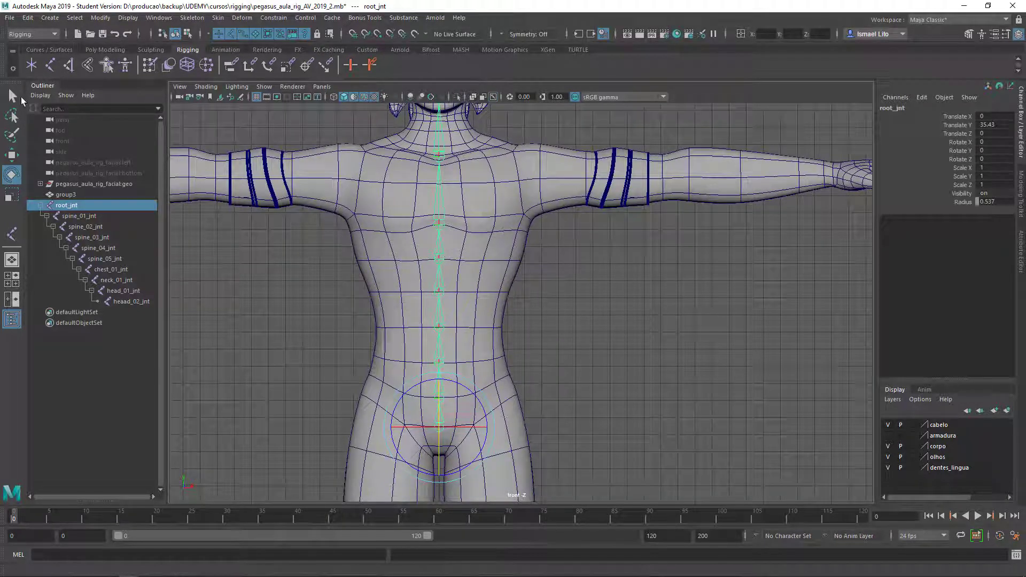
left_click(14, 97)
Step: Switch the viewport to Right View through the hotbox and activate the Move tool
key("space")
left_click(539, 296)
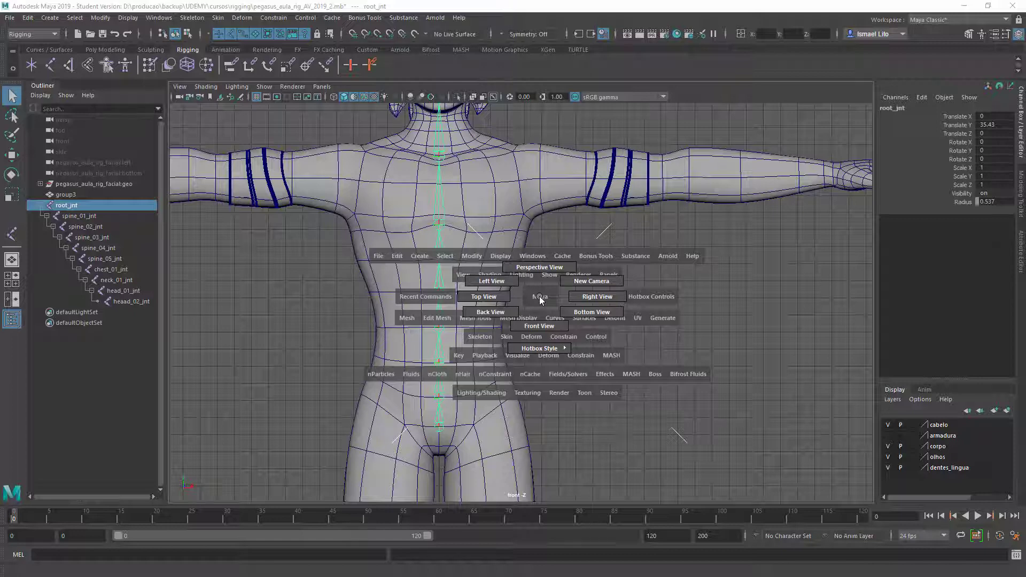
left_click_drag(540, 300, 538, 271)
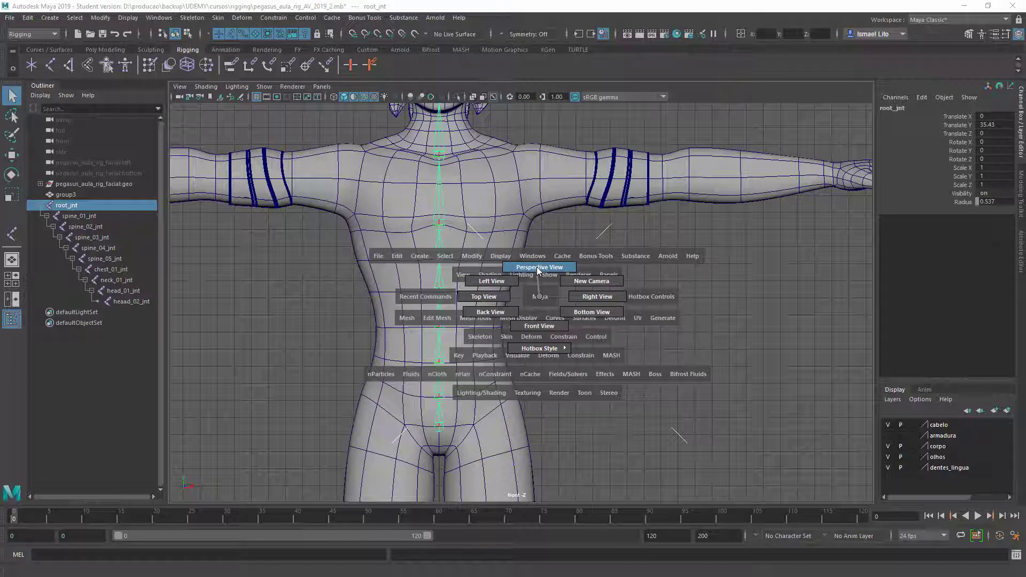
left_click_drag(538, 271, 595, 298)
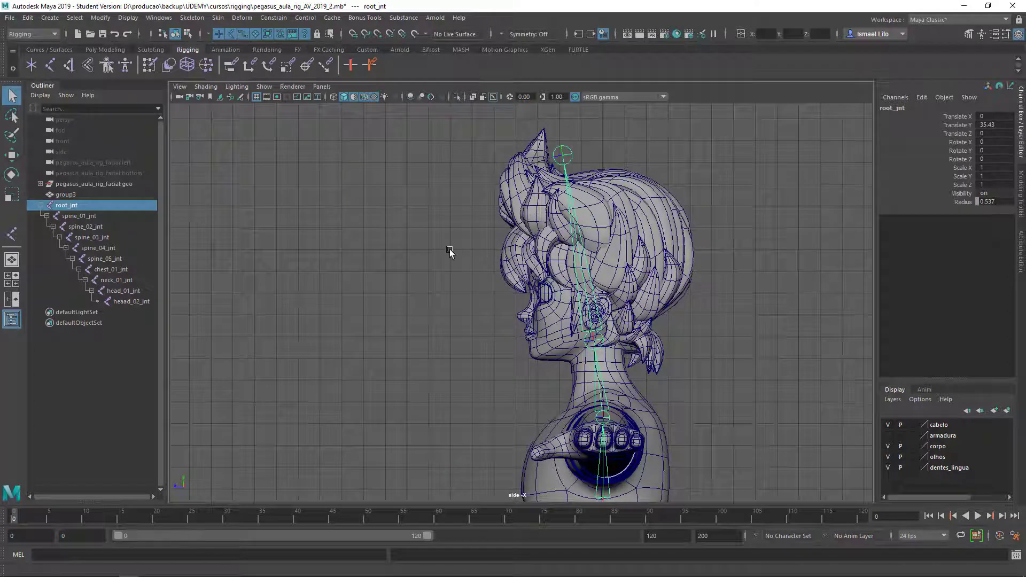
key("space")
key("w")
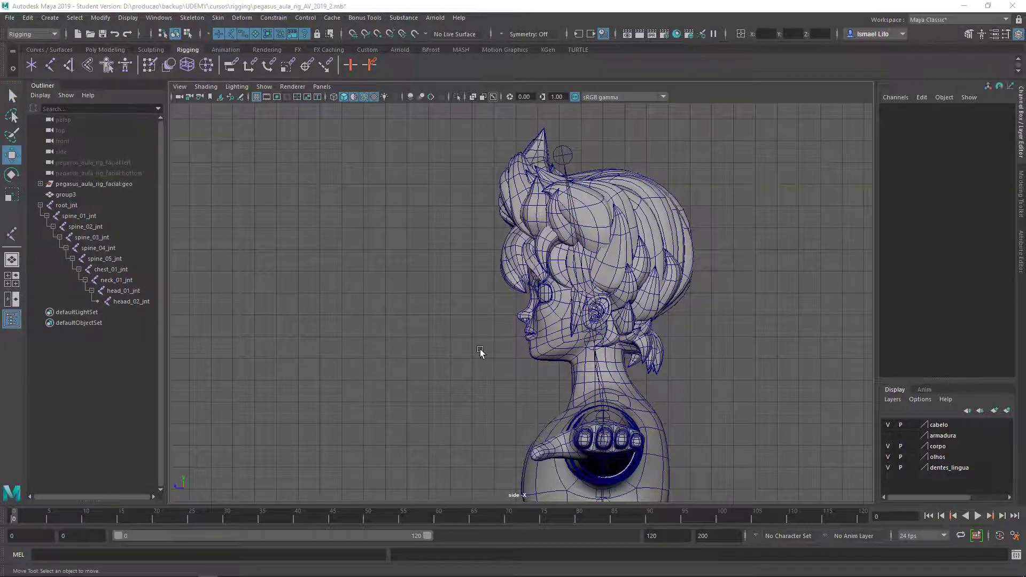
Step: Frame the leg from hip to foot, zoom on the hip, and activate the Joint Tool
mouse_move(629, 358)
middle_mouse_down("alt")
mouse_move(534, 333)
mouse_move(532, 210)
mouse_move(546, 302)
mouse_move(508, 298)
middle_mouse_up("alt")
scroll(483, 248, "down", 3)
scroll(493, 264, "down", 2)
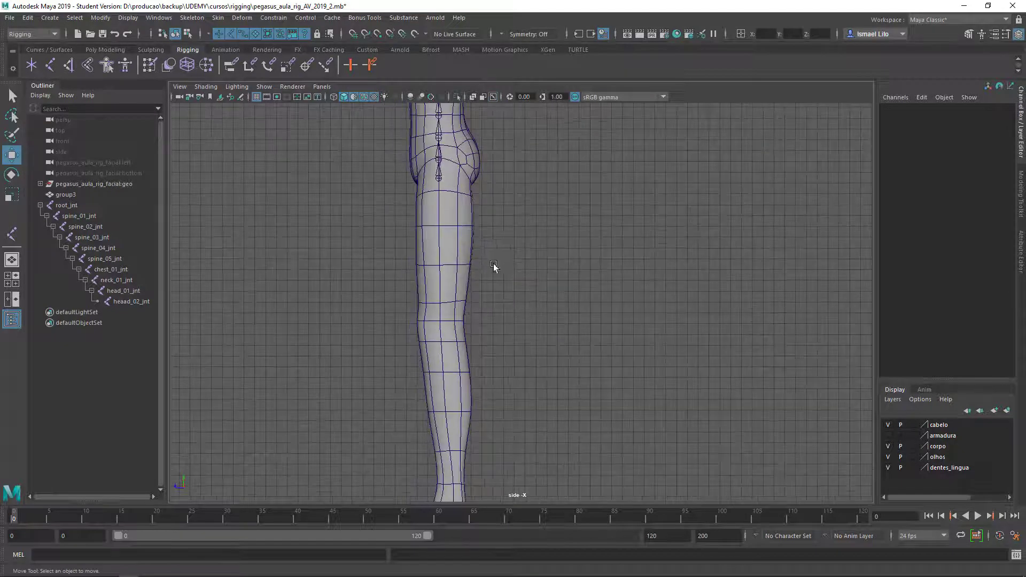
mouse_move(492, 264)
middle_mouse_down("alt")
mouse_move(527, 187)
mouse_move(543, 209)
mouse_move(503, 220)
mouse_move(460, 125)
middle_mouse_up("alt")
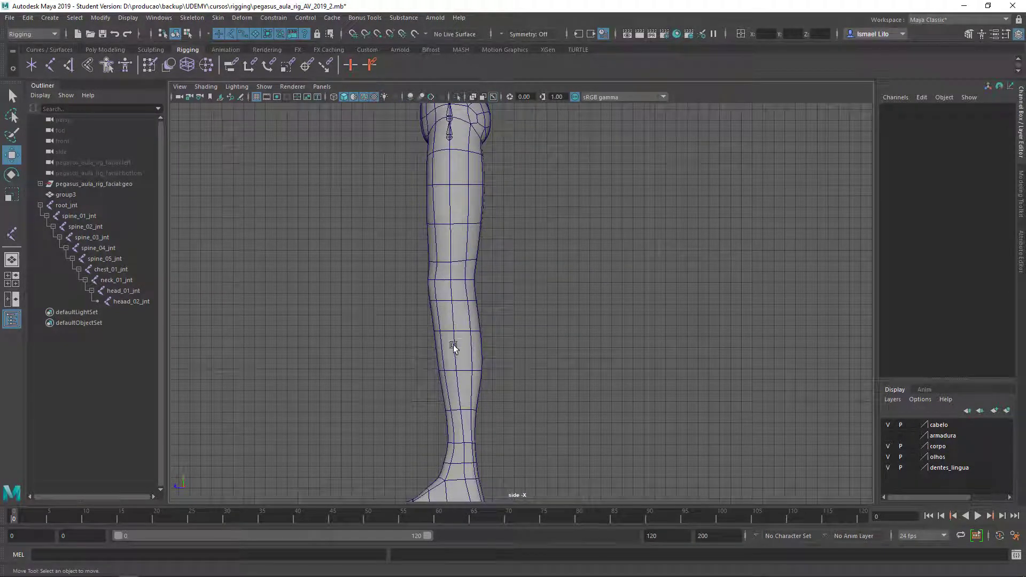
scroll(525, 290, "up", 2)
mouse_move(525, 290)
middle_mouse_down("alt")
mouse_move(523, 313)
mouse_move(463, 245)
middle_mouse_up("alt")
left_click(50, 64)
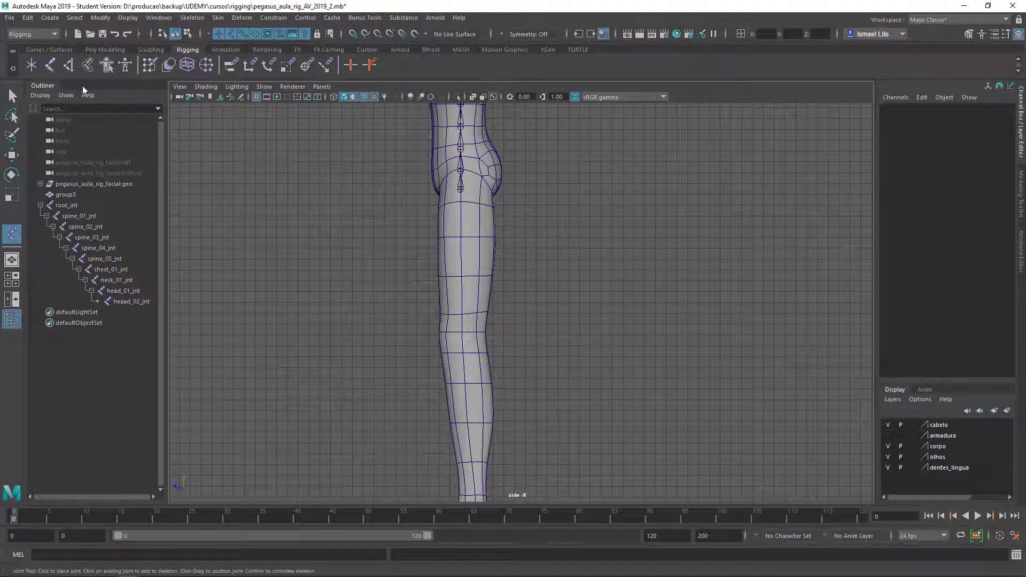
middle_click_drag(572, 190, 460, 184, "alt")
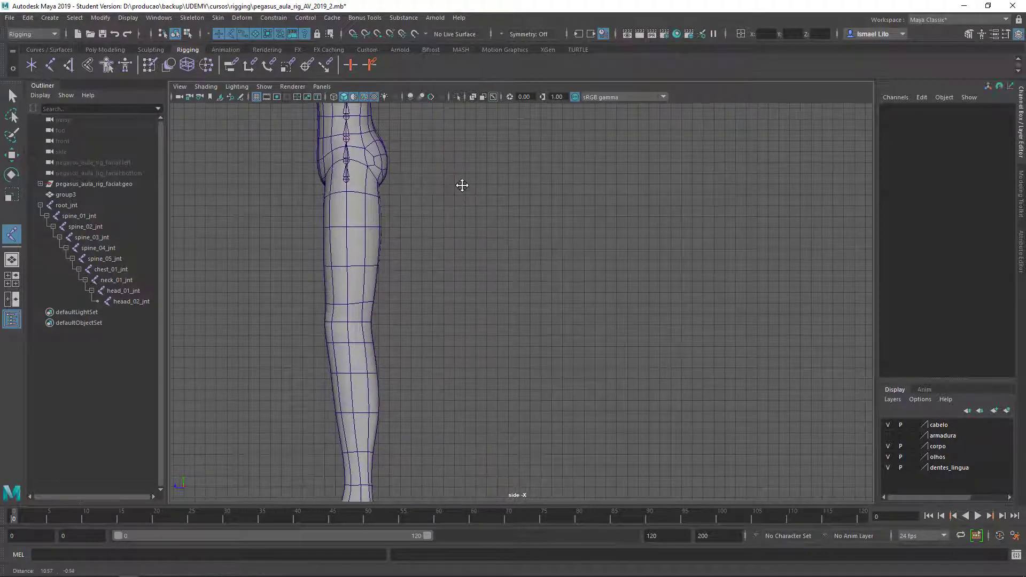
left_click(525, 172)
left_click(491, 322)
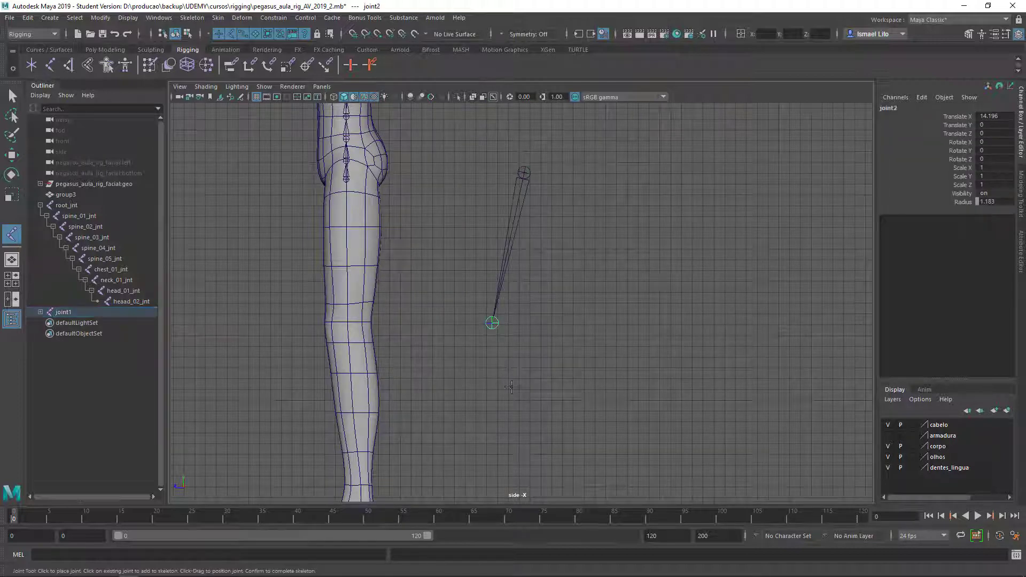
middle_click_drag(533, 437, 529, 366, "alt")
left_click(532, 423)
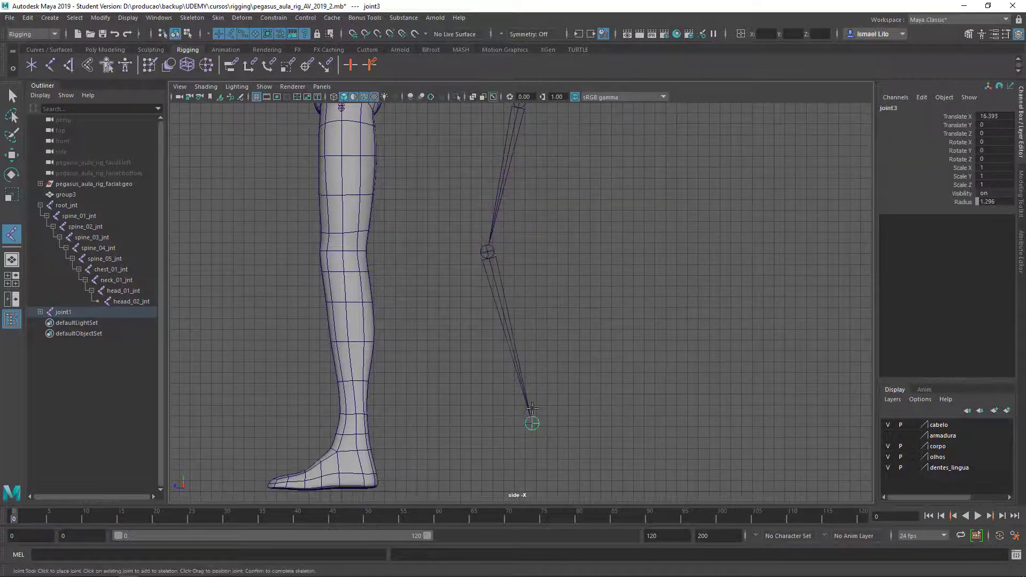
left_click(507, 470)
left_click(430, 464)
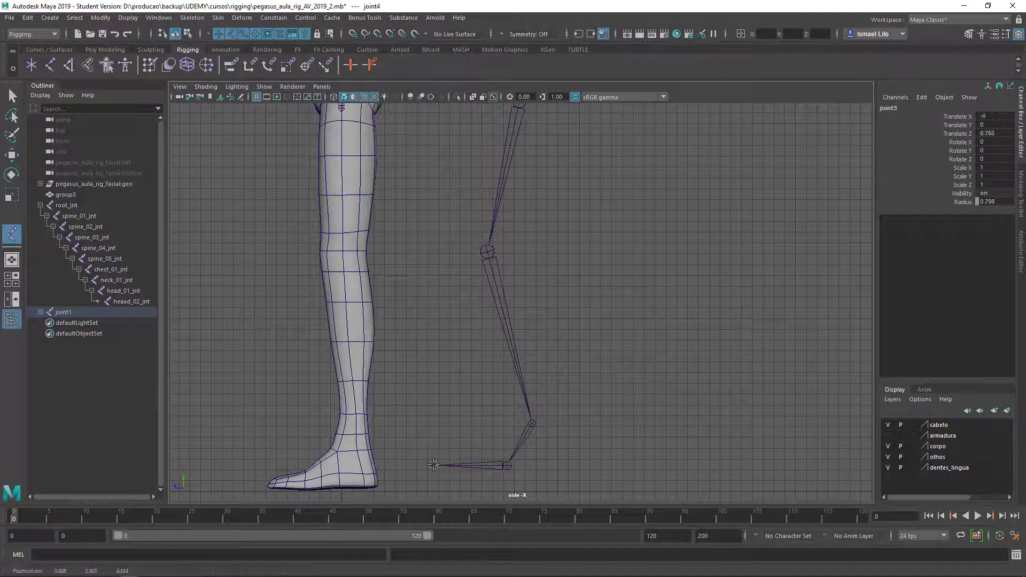
mouse_move(594, 412)
middle_mouse_down("alt")
mouse_move(605, 462)
mouse_move(595, 415)
middle_mouse_up("alt")
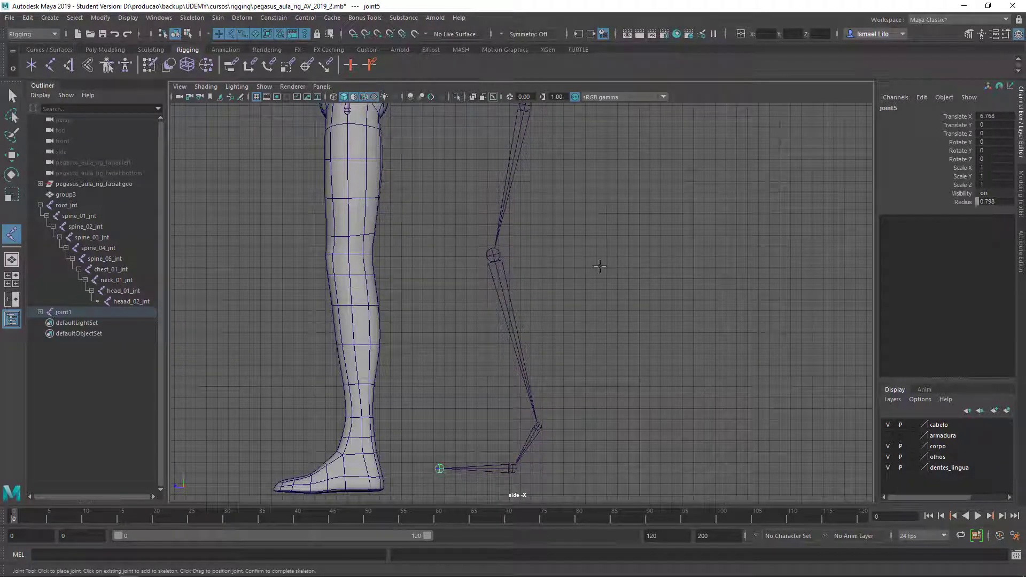
key("ctrl+z")
key("ctrl+z")
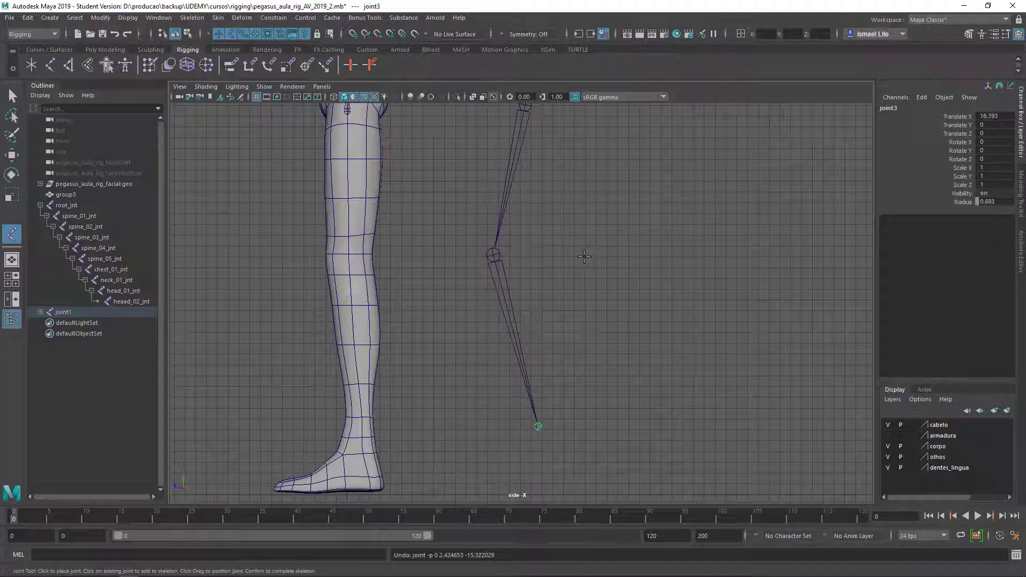
key("ctrl+z")
key("ctrl+z")
key("ctrl+z")
Step: Zoom in on the hip and place joint1 there inside the leg, redoing one misplaced attempt
middle_click_drag(541, 213, 508, 341, "alt")
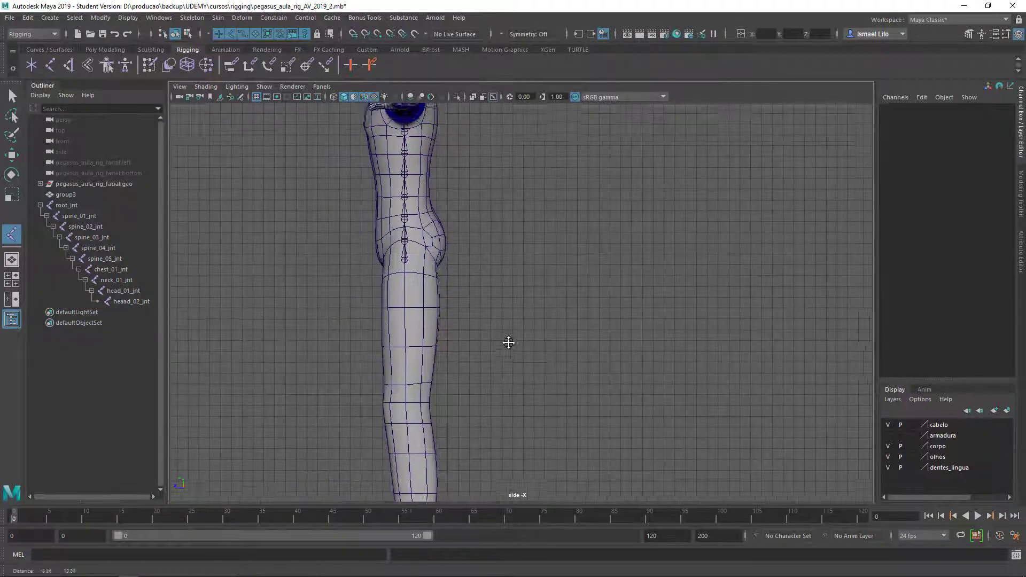
scroll(395, 272, "up", 2)
scroll(395, 273, "up", 2)
middle_click_drag(490, 217, 365, 143, "alt")
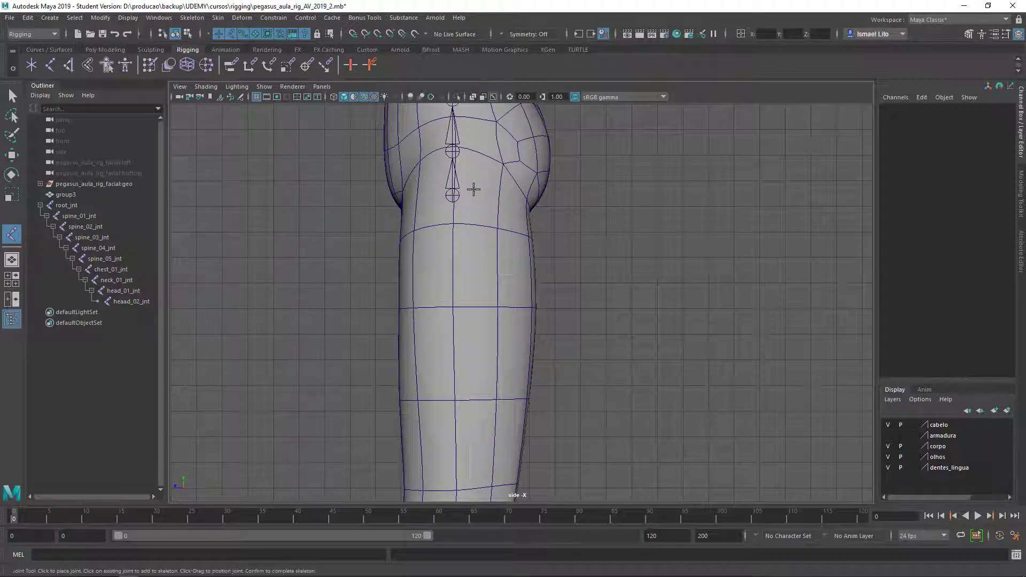
scroll(473, 189, "down", 2)
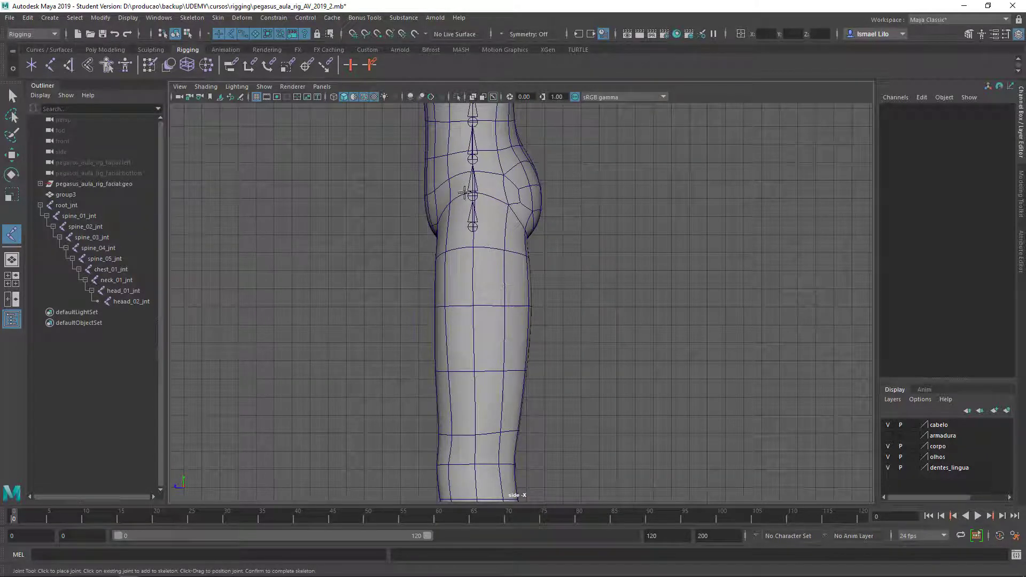
left_click(491, 196)
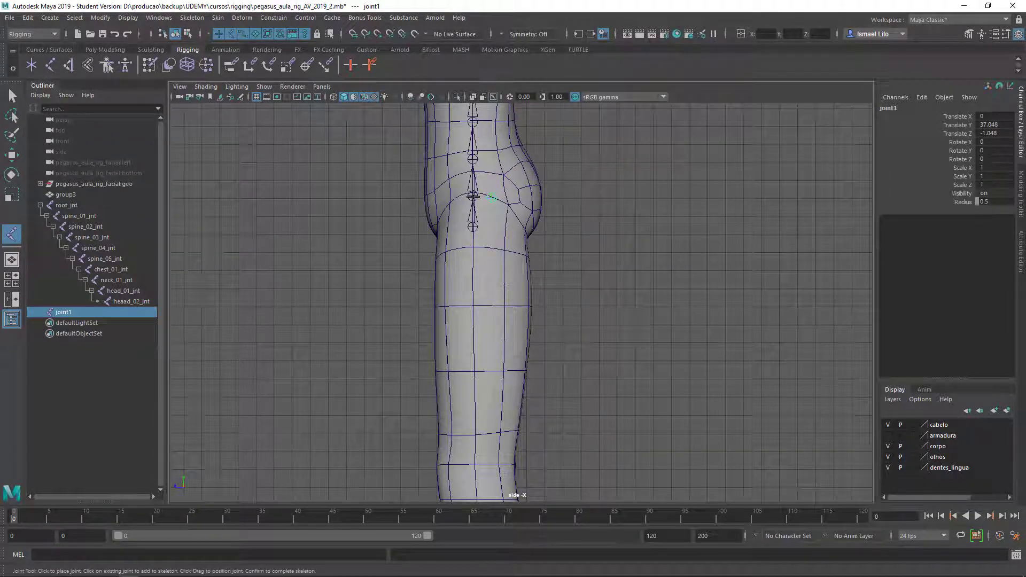
key("ctrl+z")
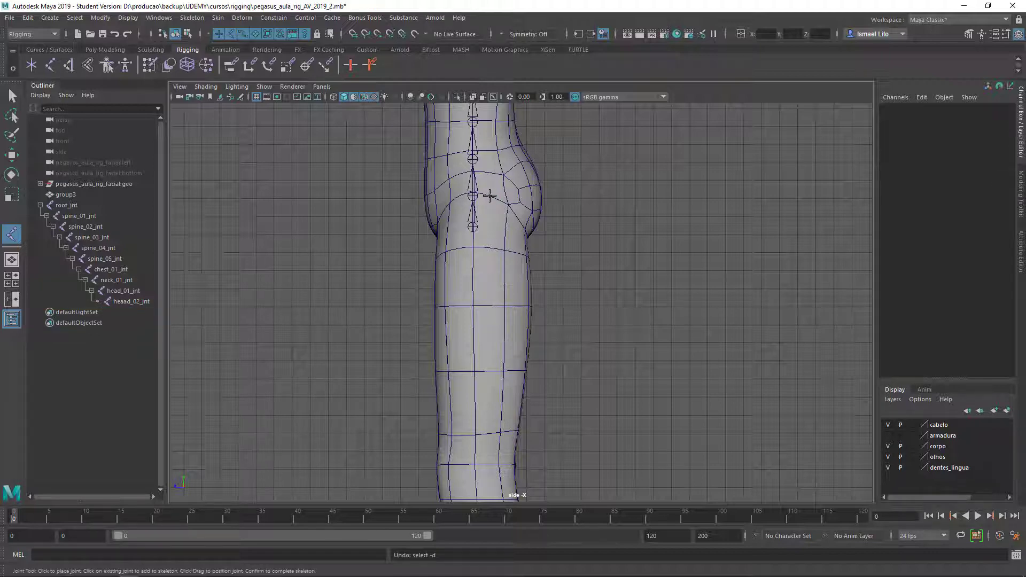
left_click(489, 196)
scroll(486, 233, "down", 3)
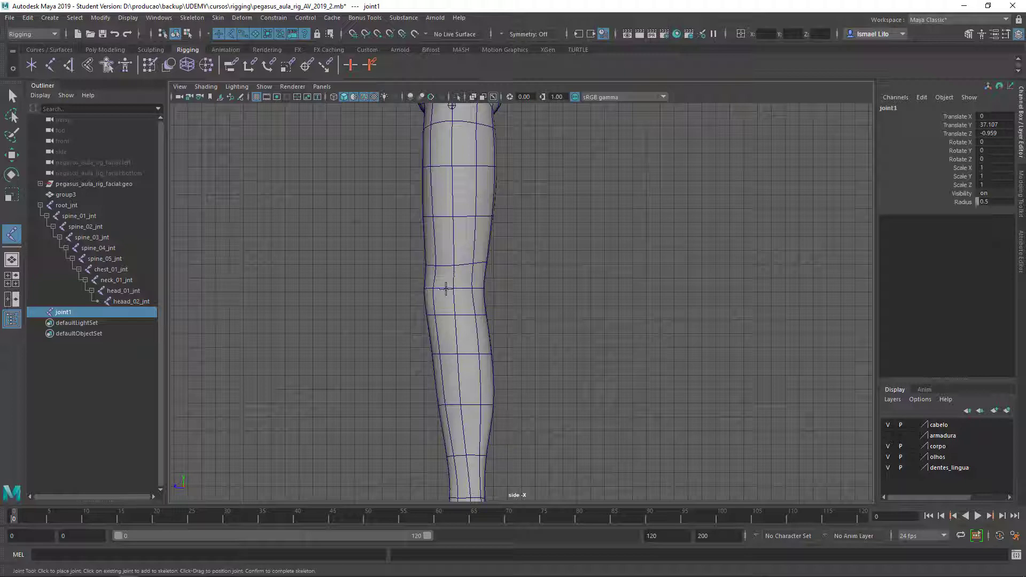
Step: Place leg joints at the knee, ankle, ball of the foot and toe tip
left_click(446, 288)
middle_click_drag(459, 293, 454, 188, "alt")
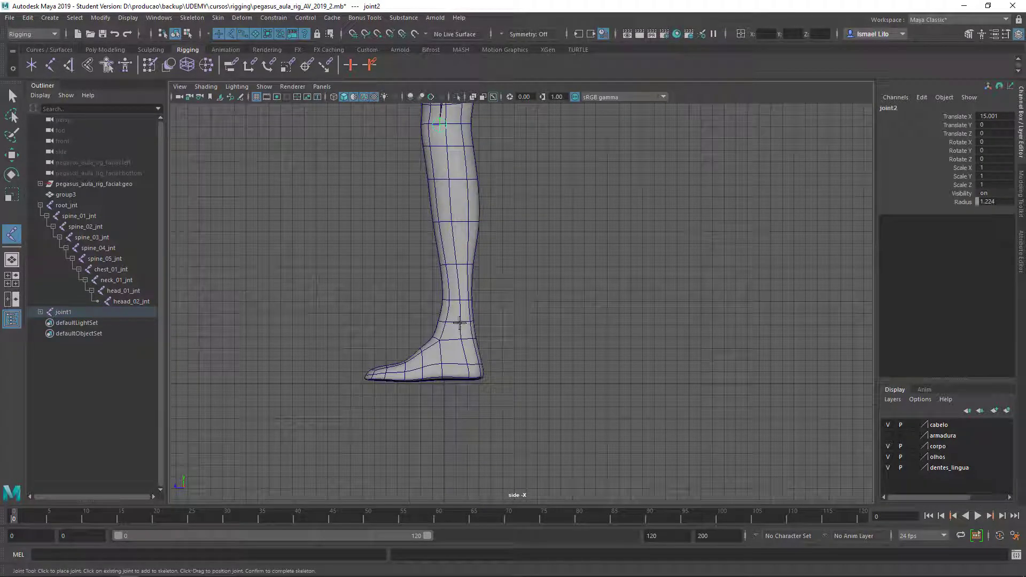
left_click(459, 322)
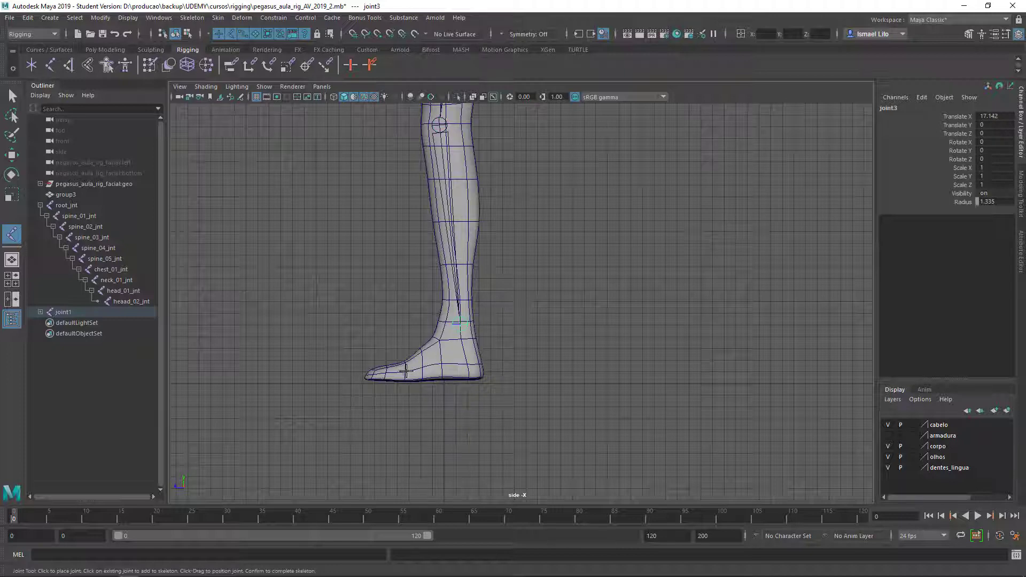
scroll(406, 371, "up", 2)
scroll(407, 377, "up", 2)
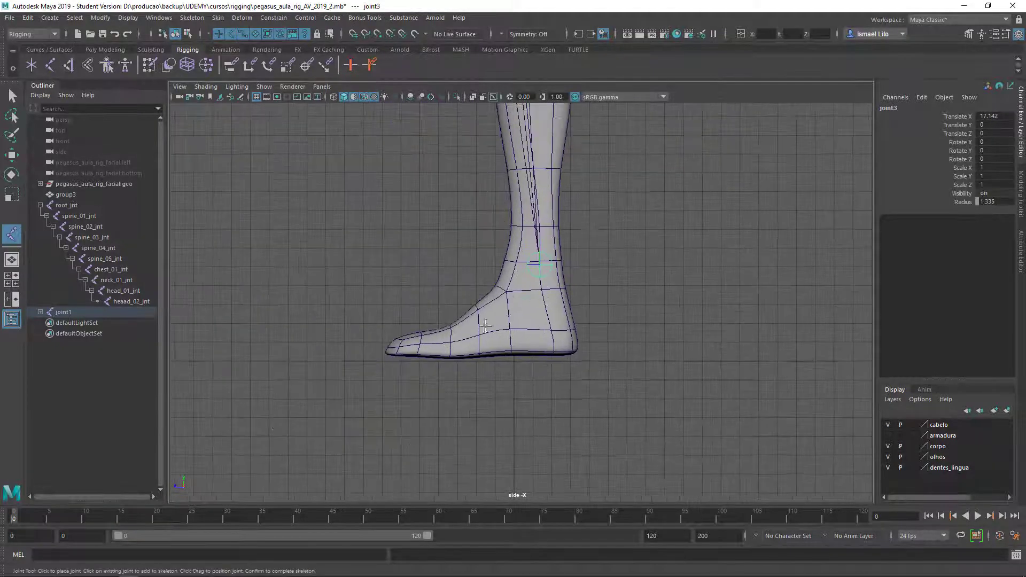
scroll(436, 352, "up", 2)
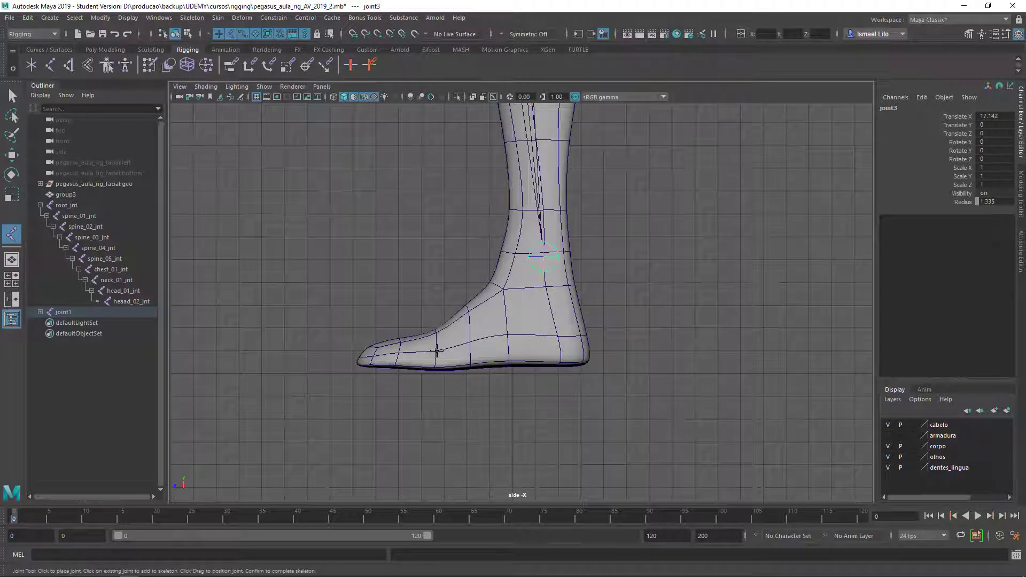
left_click(437, 351)
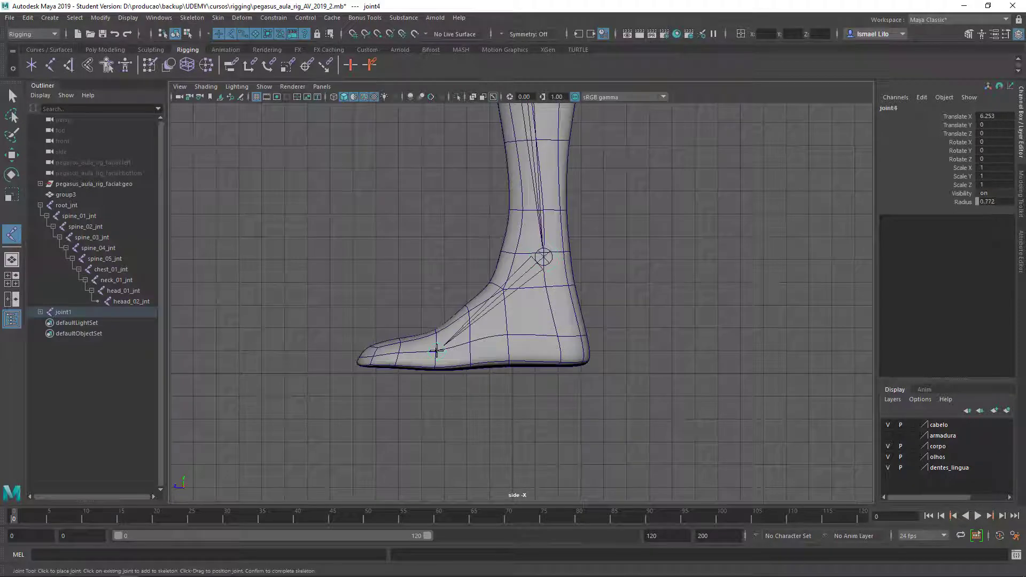
left_click(349, 358)
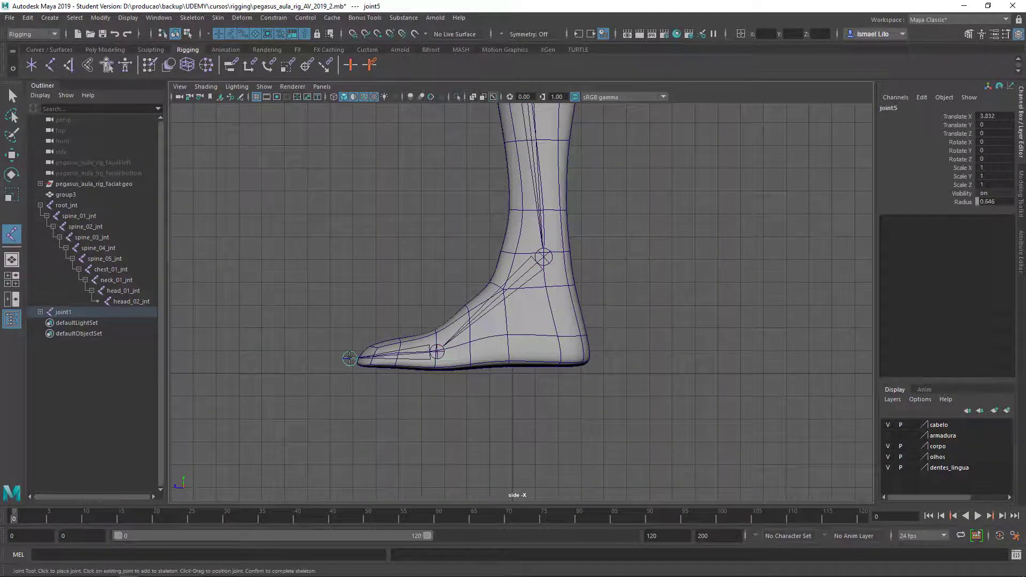
Step: Reframe the whole leg, finish the joint chain, and reactivate the Joint Tool
scroll(401, 339, "down", 3)
middle_click_drag(401, 339, 543, 360, "alt")
scroll(477, 376, "down", 2)
mouse_move(476, 377)
middle_mouse_down("alt")
mouse_move(526, 212)
mouse_move(573, 241)
mouse_move(561, 246)
middle_mouse_up("alt")
key("w")
scroll(482, 349, "down", 2)
left_click(12, 233)
scroll(573, 241, "up", 2)
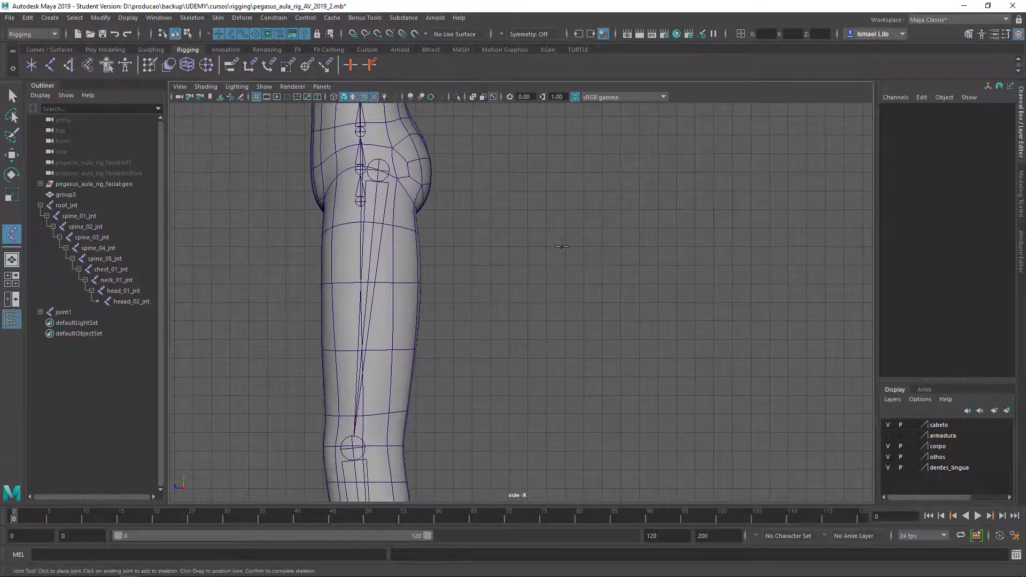
left_click(599, 187)
scroll(557, 396, "down", 1)
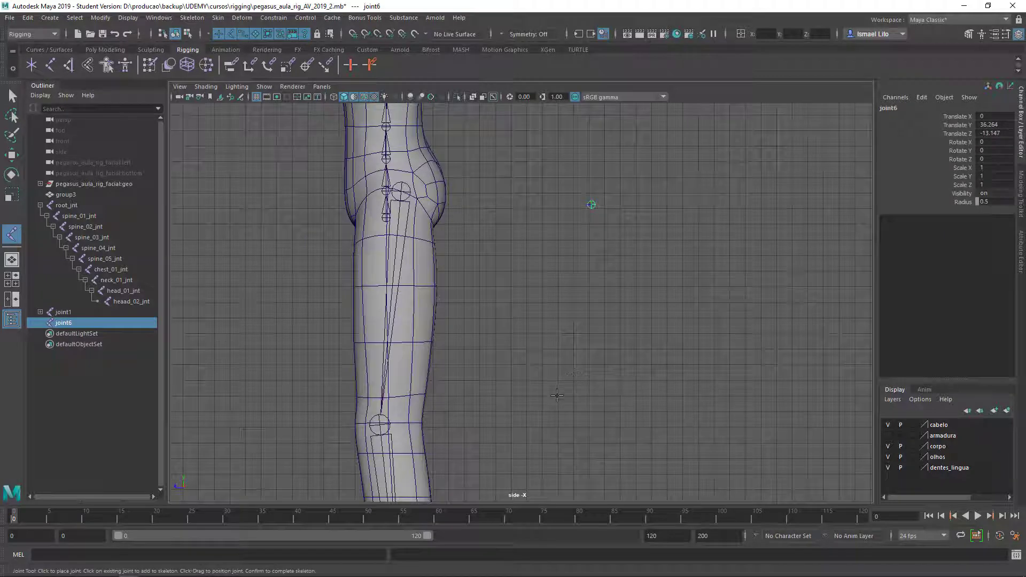
mouse_move(557, 395)
middle_mouse_down("alt")
mouse_move(556, 319)
mouse_move(538, 428)
mouse_move(481, 304)
mouse_move(491, 128)
middle_mouse_up("alt")
left_click(478, 322)
left_click_drag(565, 312, 536, 293, "alt")
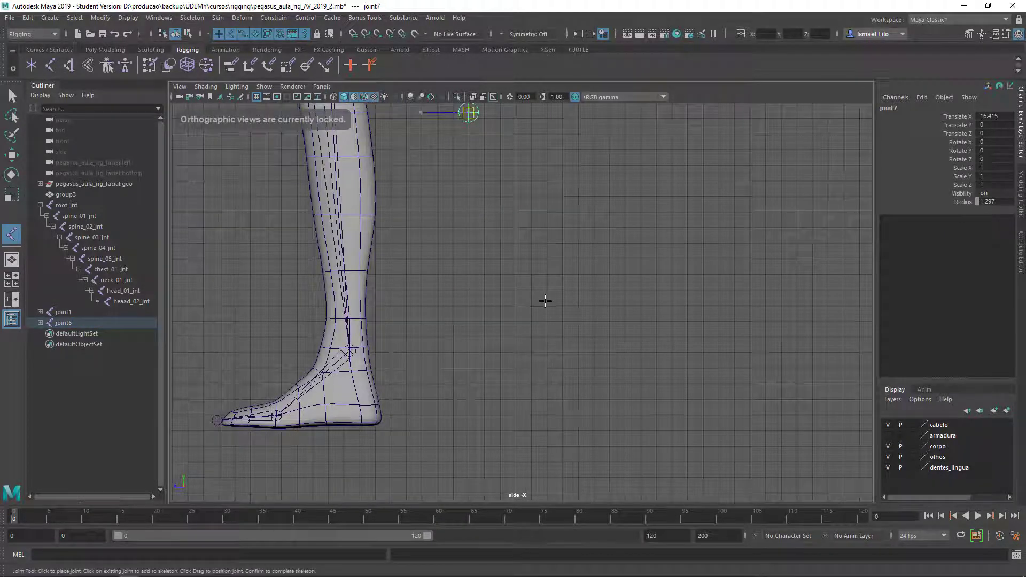
left_click(537, 298)
left_click(513, 393)
mouse_move(513, 392)
middle_mouse_down("alt")
mouse_move(572, 289)
mouse_move(561, 299)
mouse_move(568, 350)
mouse_move(585, 242)
mouse_move(566, 422)
mouse_move(534, 293)
middle_mouse_up("alt")
left_click(468, 396)
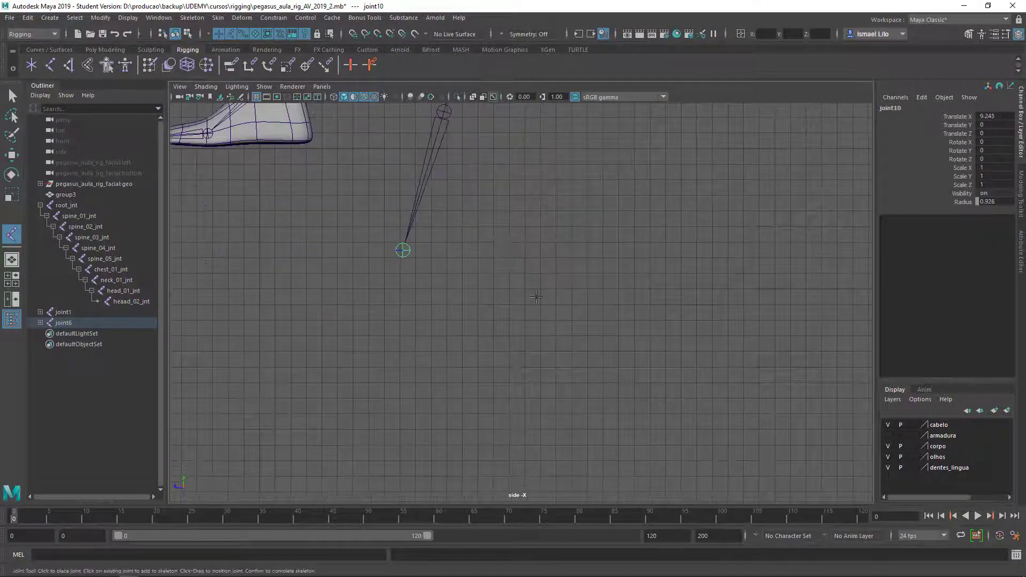
left_click(572, 339)
middle_click_drag(513, 210, 522, 409, "alt")
key("Return")
mouse_move(542, 315)
middle_mouse_down("alt")
mouse_move(533, 306)
mouse_move(516, 339)
mouse_move(529, 395)
middle_mouse_up("alt")
key("w")
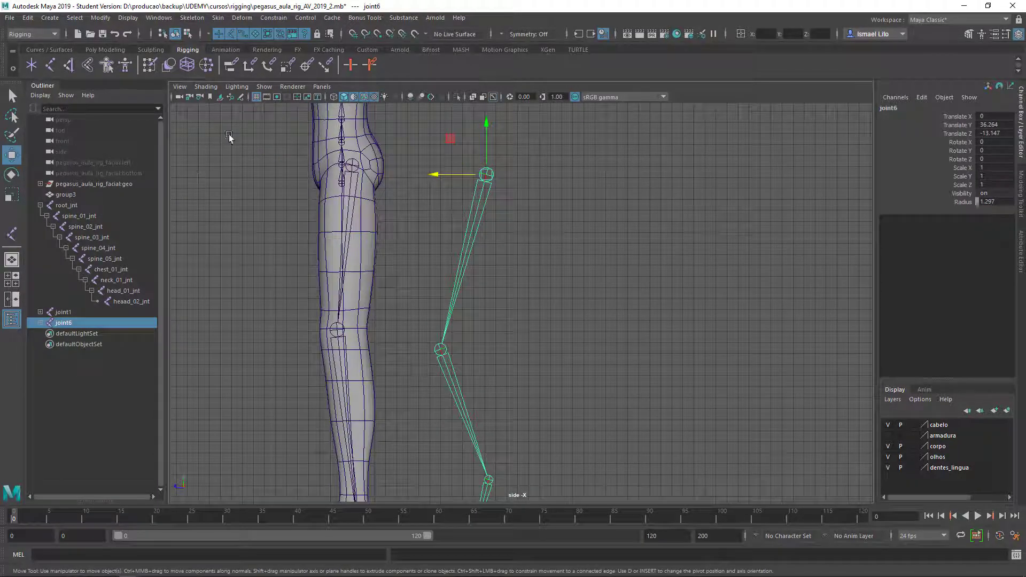
key("q")
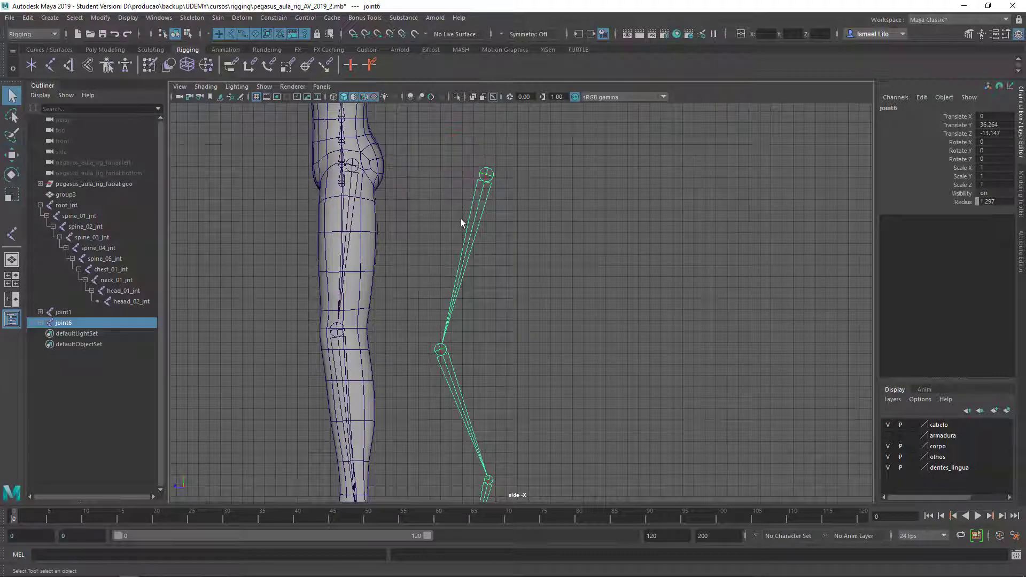
left_click(460, 219)
left_click(482, 181)
key("Delete")
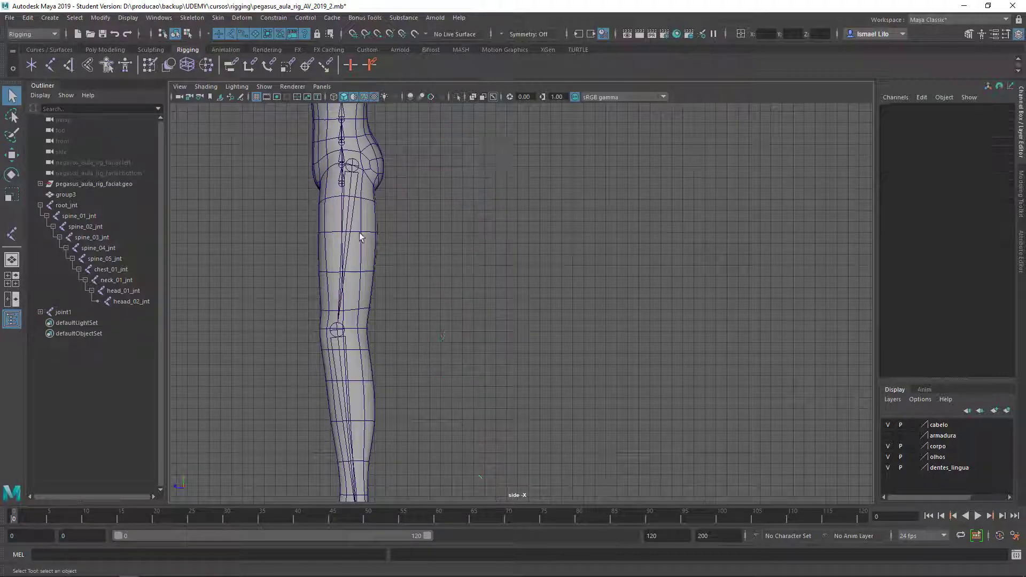
Step: Select the leg chain's root joint and bring the leg and foot into view
left_click(351, 168)
mouse_move(452, 315)
middle_mouse_down("alt")
mouse_move(463, 238)
mouse_move(479, 234)
mouse_move(585, 286)
middle_mouse_up("alt")
scroll(550, 314, "up", 2)
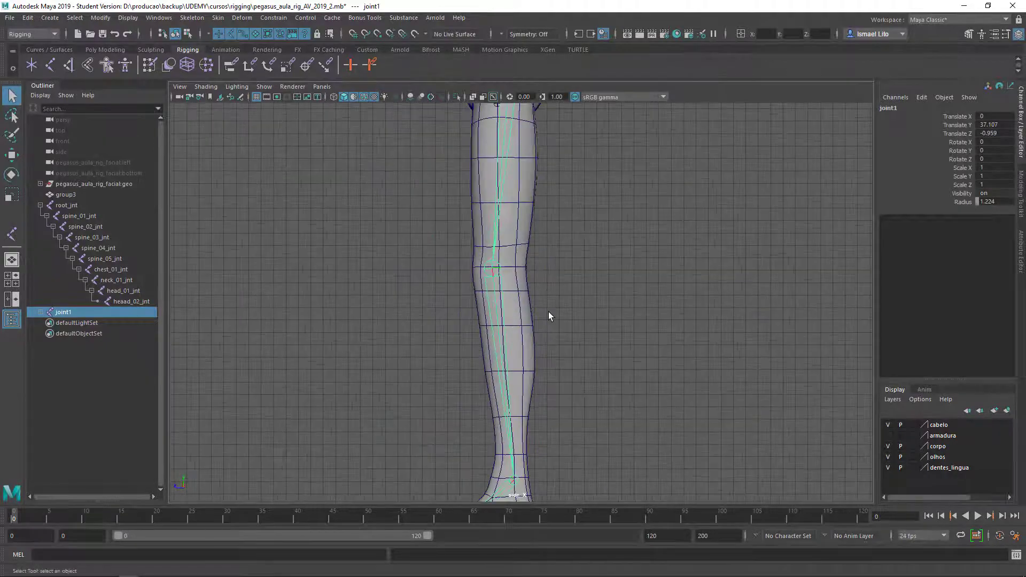
scroll(549, 312, "up", 4)
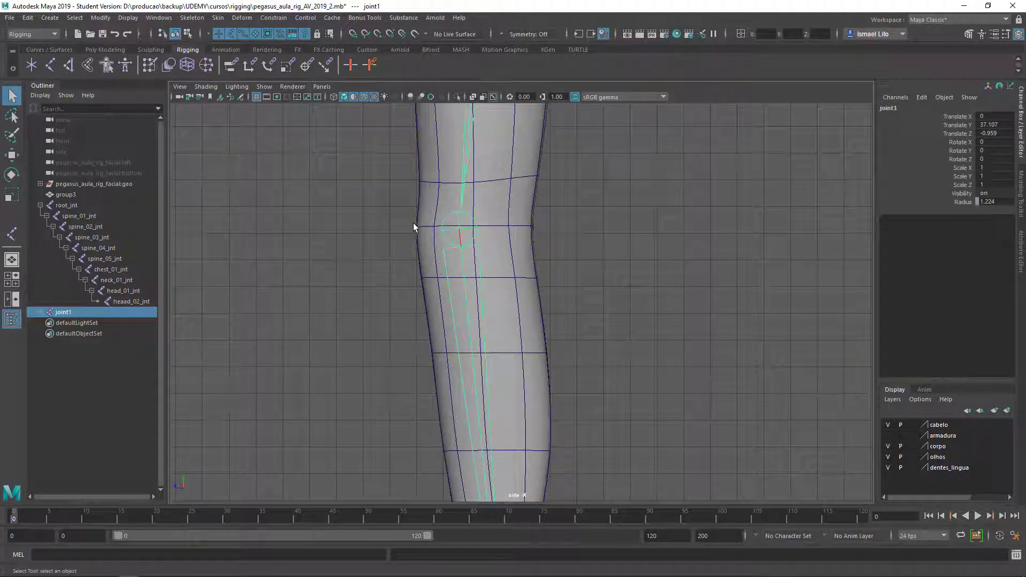
scroll(469, 255, "down", 1)
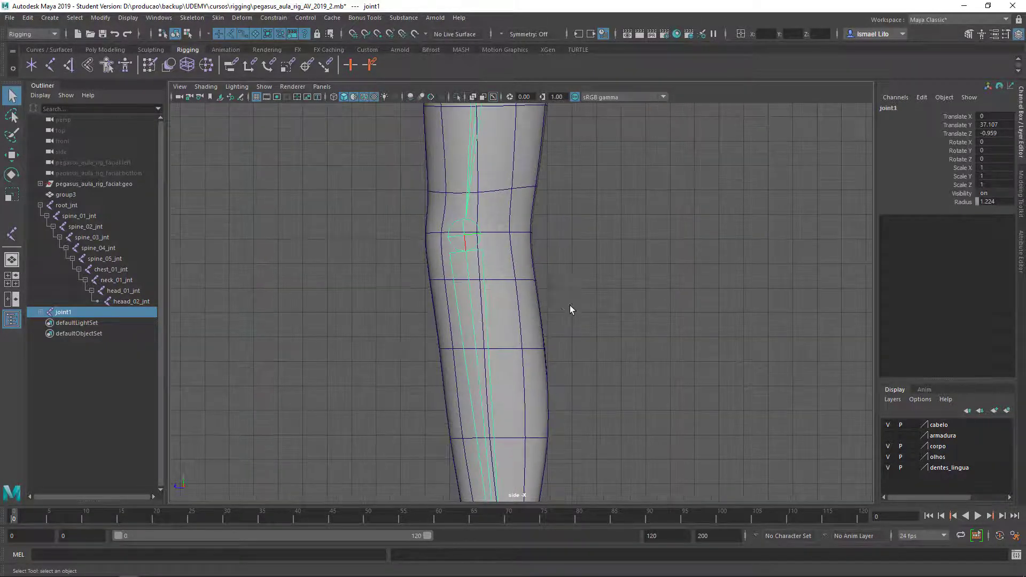
scroll(569, 306, "down", 2)
scroll(561, 327, "down", 1)
scroll(468, 259, "down", 1)
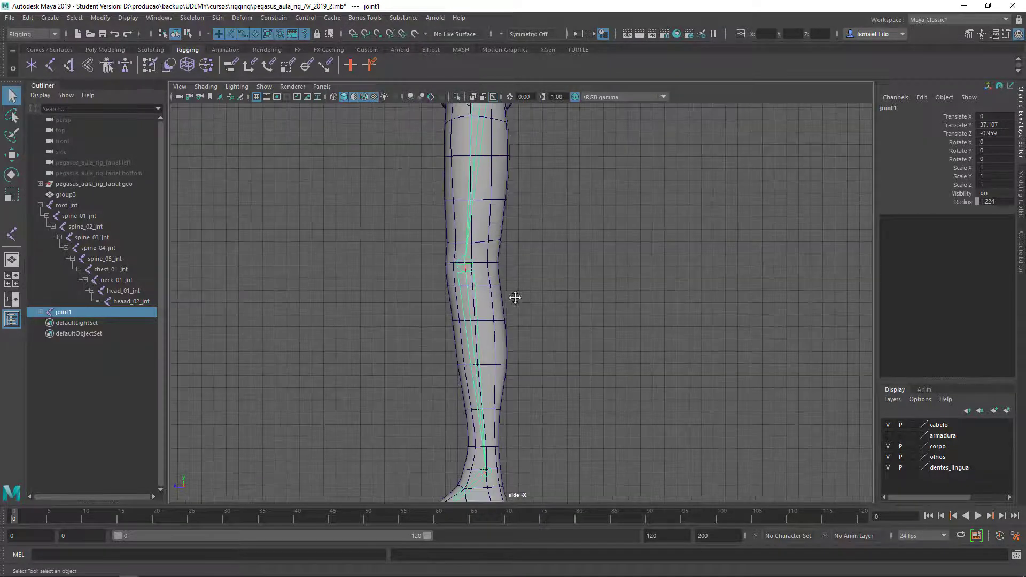
scroll(515, 297, "down", 1)
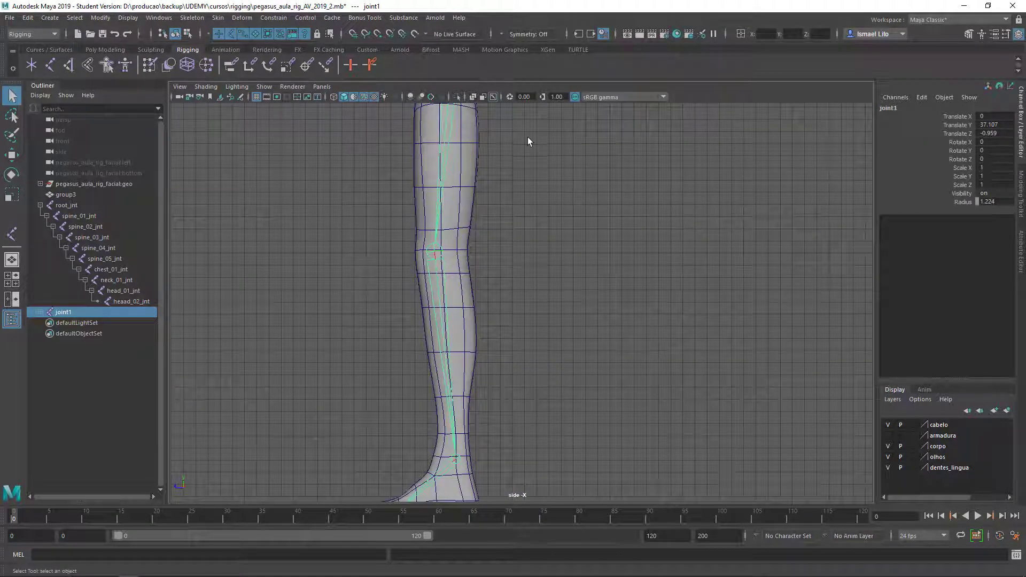
Step: Frame the hip and thigh closely and reselect joint1 at the hip
middle_click_drag(528, 141, 515, 287, "alt")
scroll(470, 285, "up", 1)
scroll(399, 255, "up", 3)
middle_click_drag(399, 256, 501, 257, "alt")
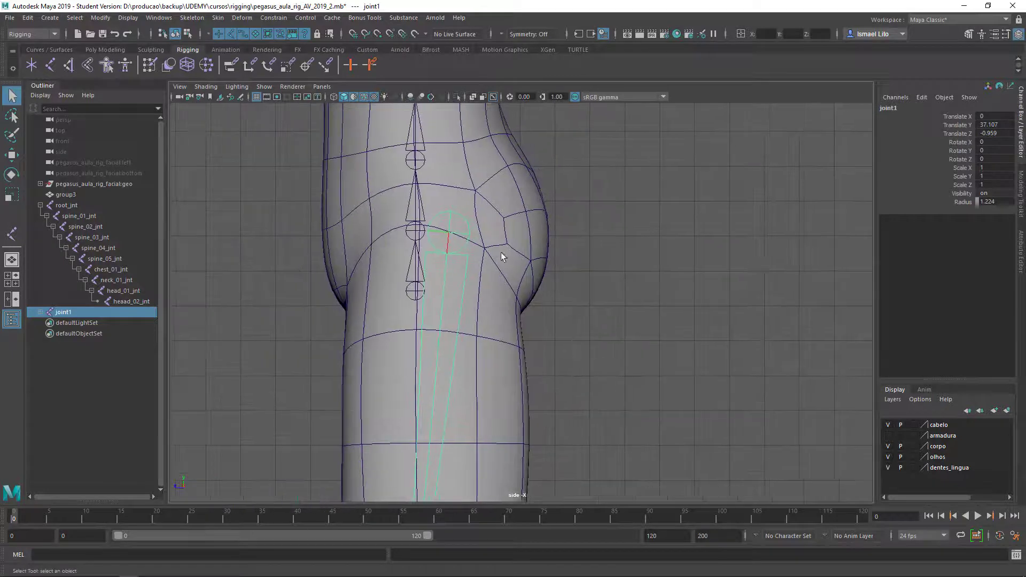
left_click(551, 233)
left_click(465, 237)
Step: Move only the hip joint in depth to line it up with the spine
key("w")
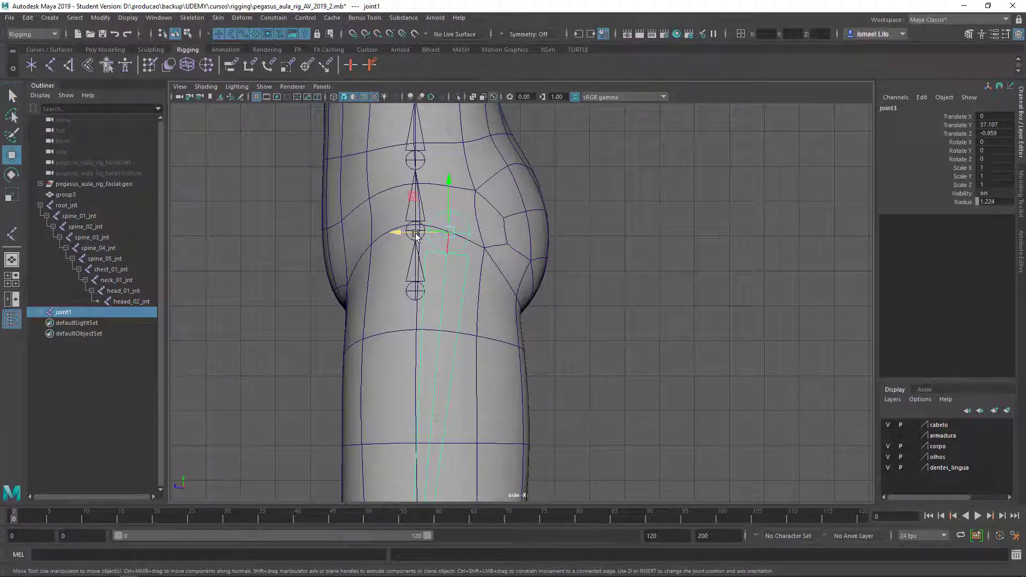
mouse_move(421, 235)
left_mouse_down()
mouse_move(815, 237)
mouse_move(662, 234)
left_mouse_up()
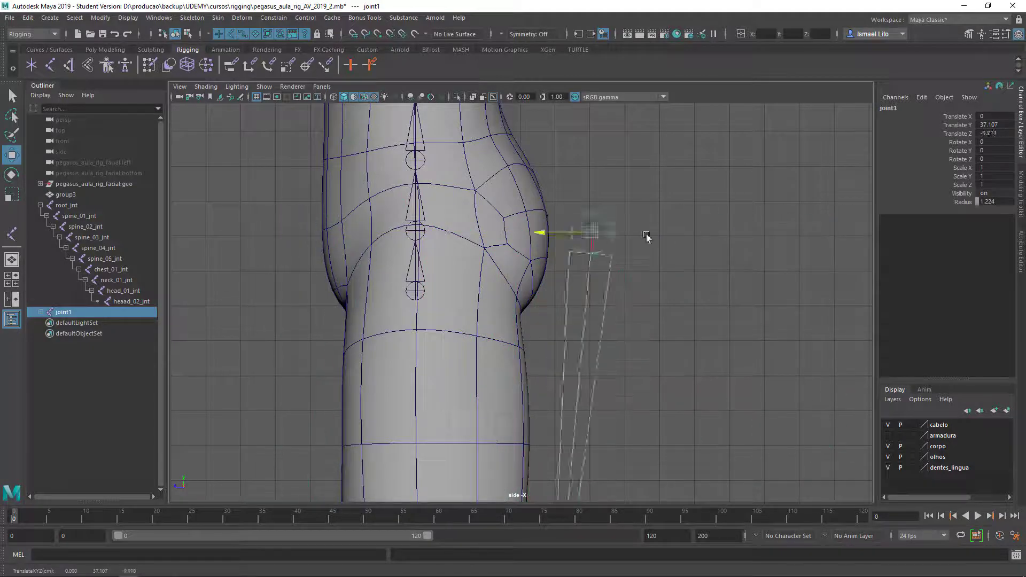
key("ctrl+z")
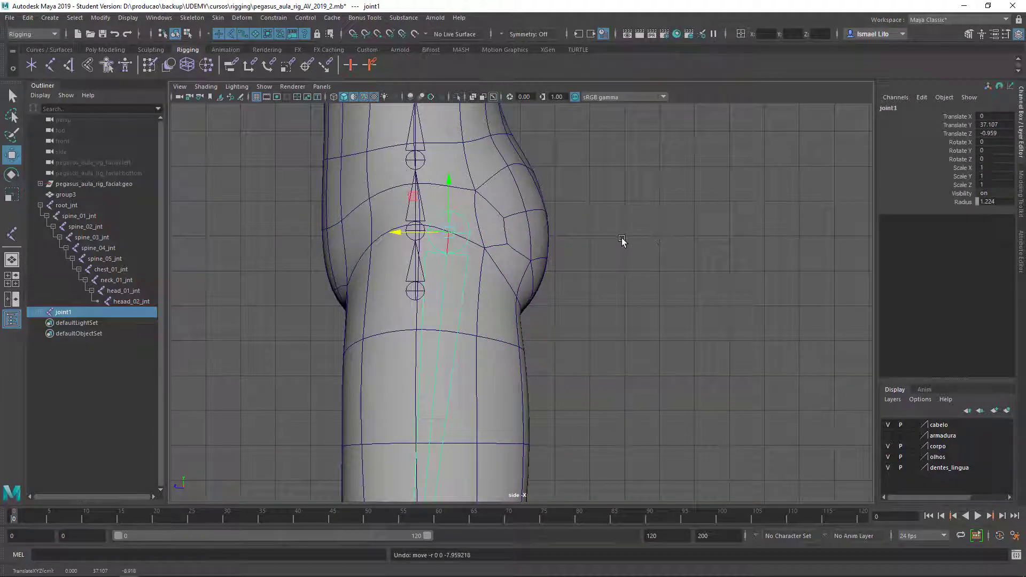
key("d")
left_click_drag(404, 236, 371, 234)
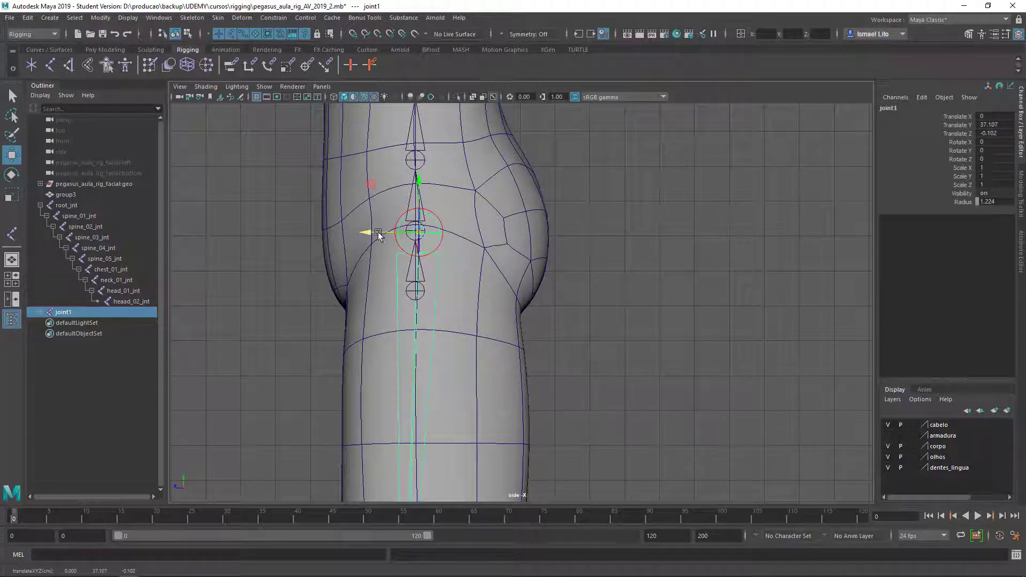
Step: Check the knee, shin and foot, then switch to the front view
scroll(669, 289, "down", 2)
middle_click_drag(669, 289, 630, 190, "alt")
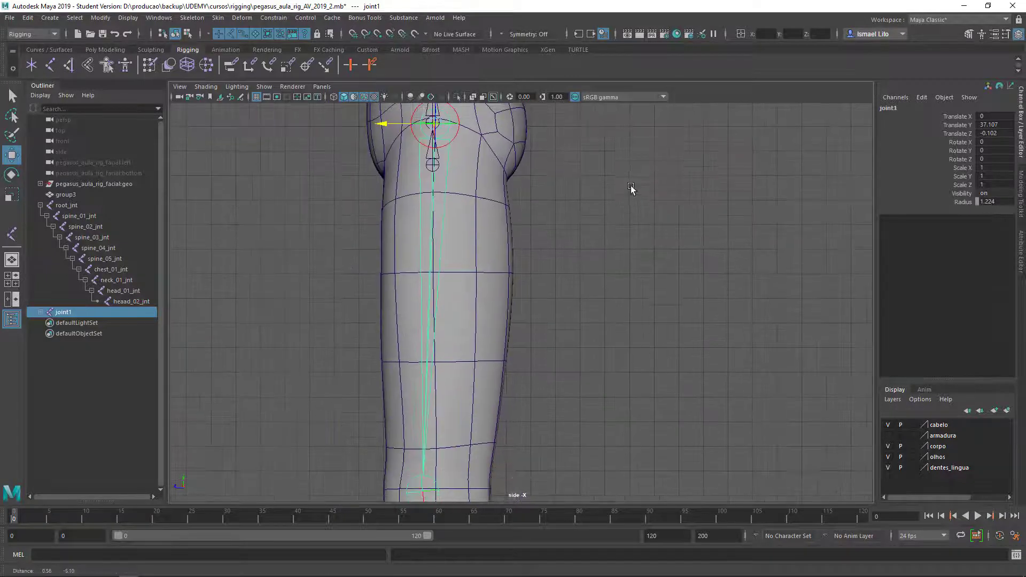
scroll(620, 263, "down", 1)
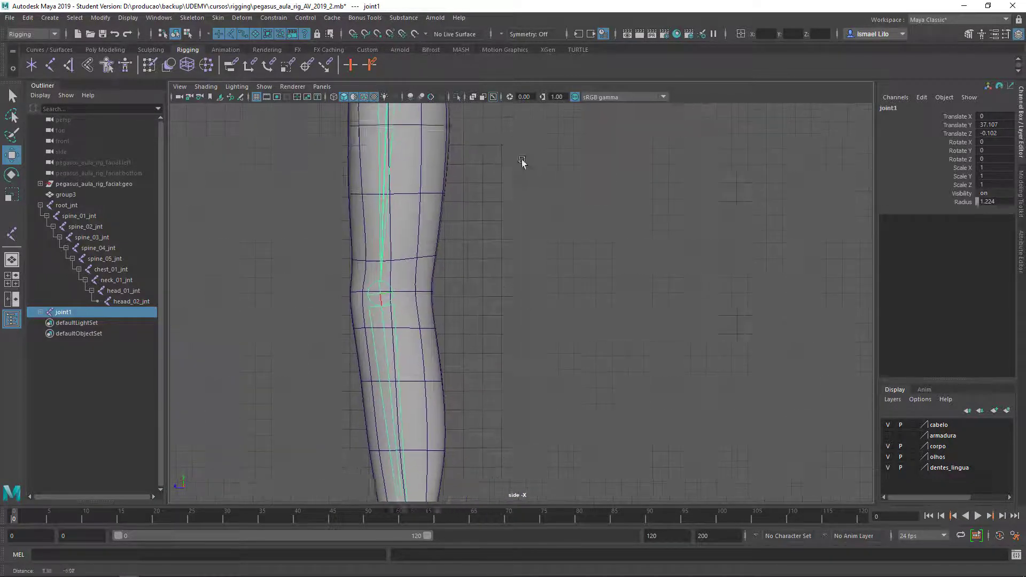
mouse_move(569, 165)
middle_mouse_down("alt")
mouse_move(589, 277)
mouse_move(485, 270)
middle_mouse_up("alt")
scroll(485, 269, "up", 3)
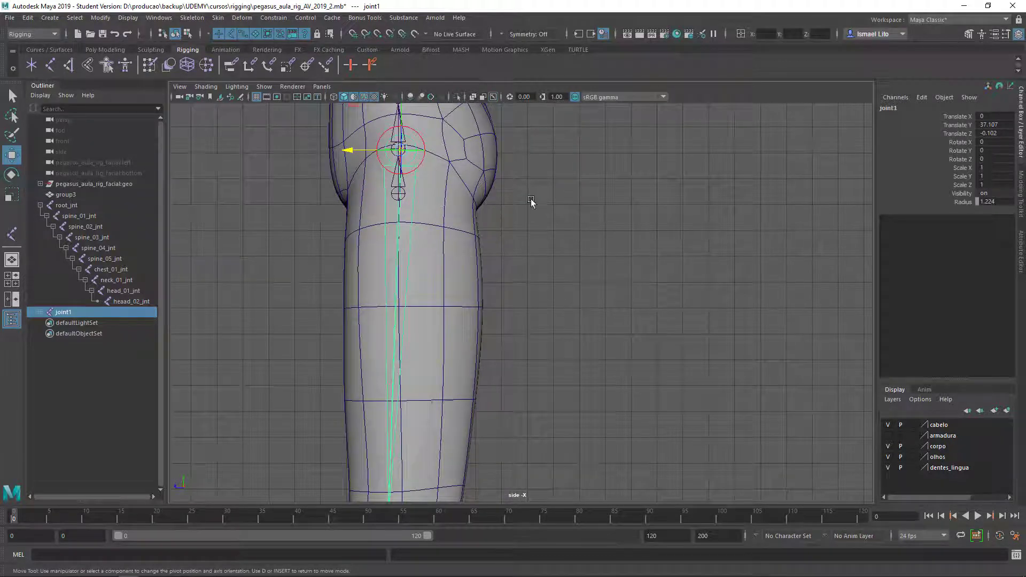
key("space")
left_click_drag(530, 196, 534, 223)
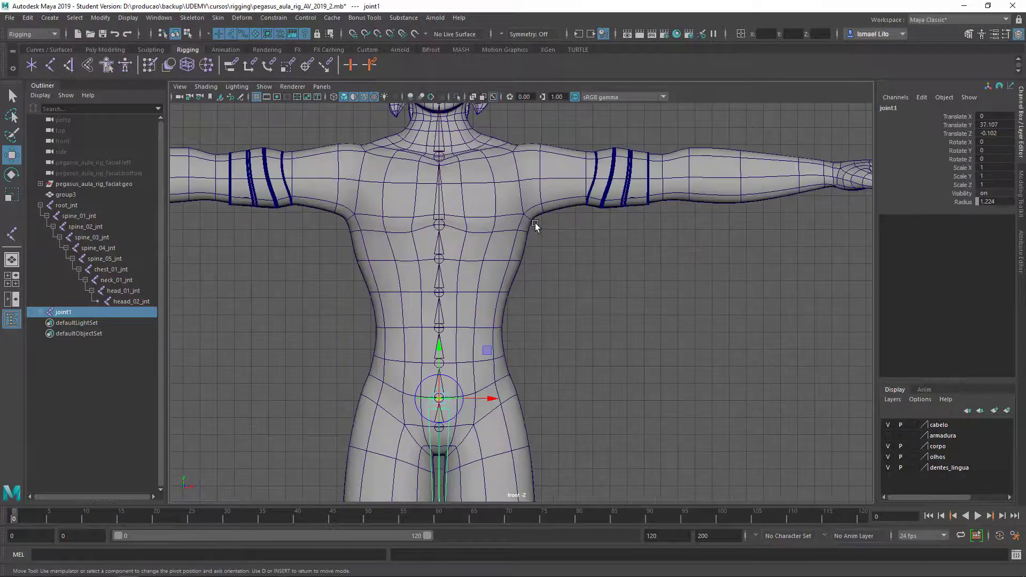
Step: From the front, shift the leg chain sideways into the right leg and pan to the hip joint
scroll(502, 195, "up", 3)
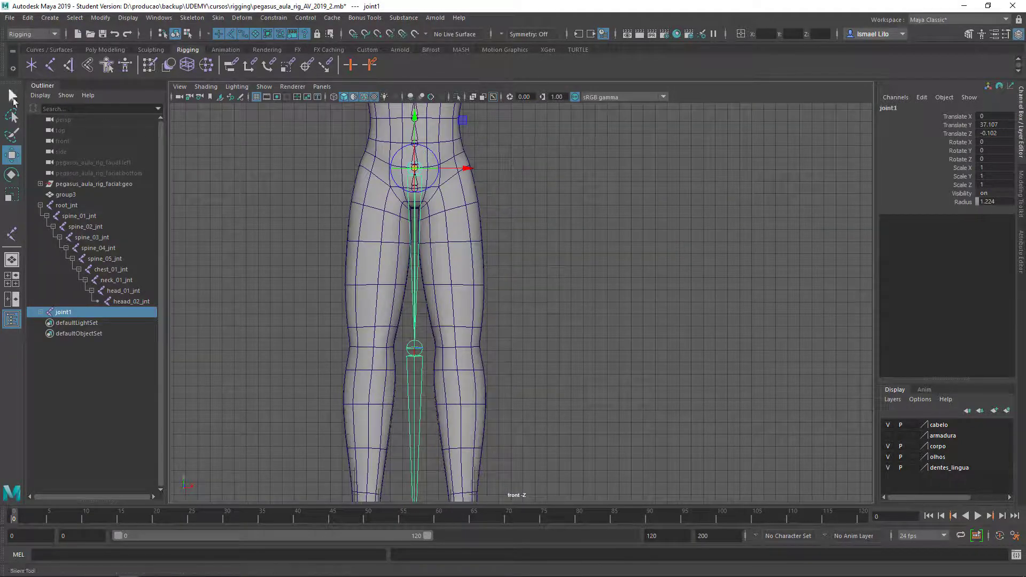
key("q")
scroll(459, 246, "down", 3)
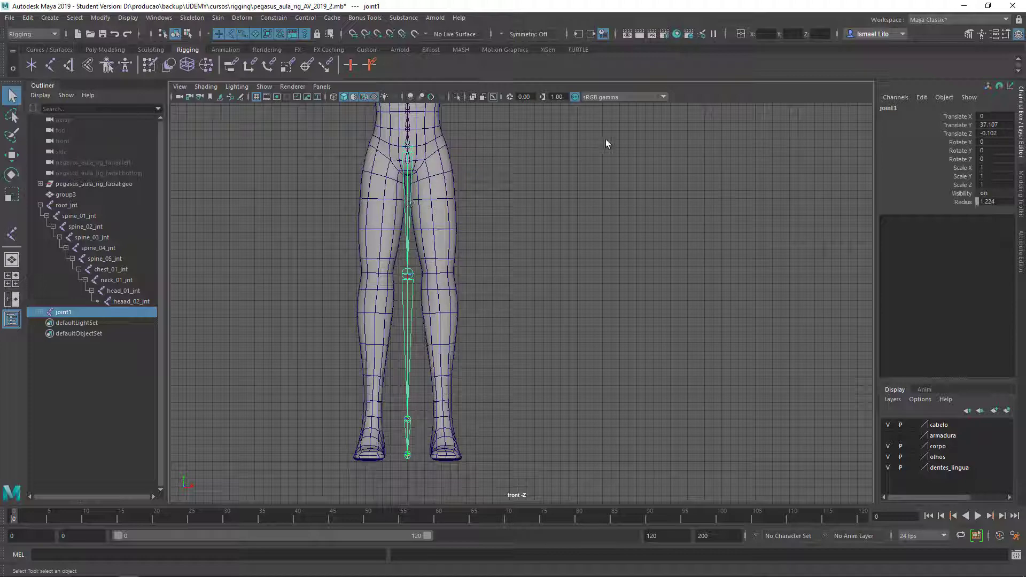
key("w")
middle_click_drag(501, 175, 560, 216, "alt")
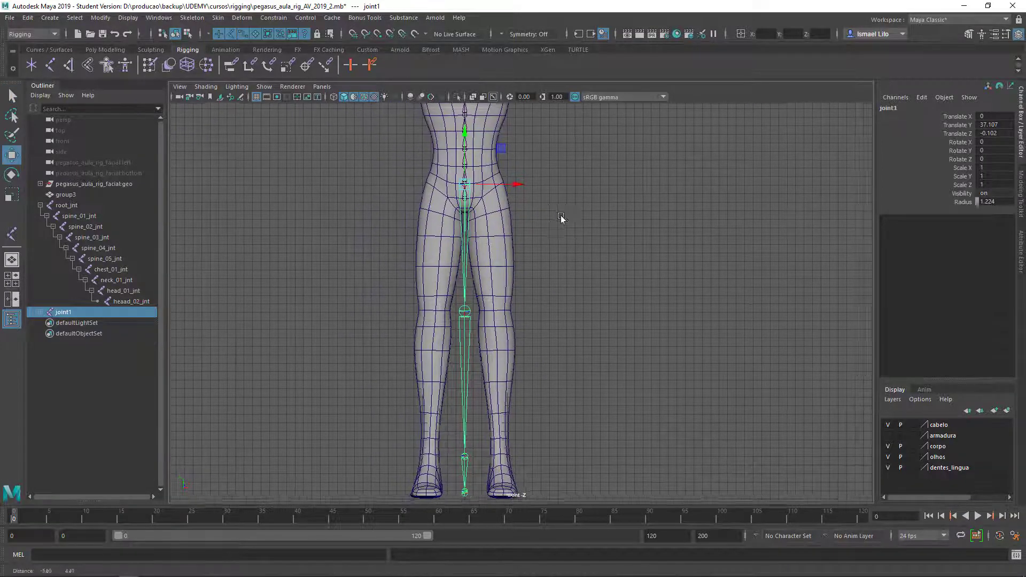
left_click_drag(511, 183, 532, 185)
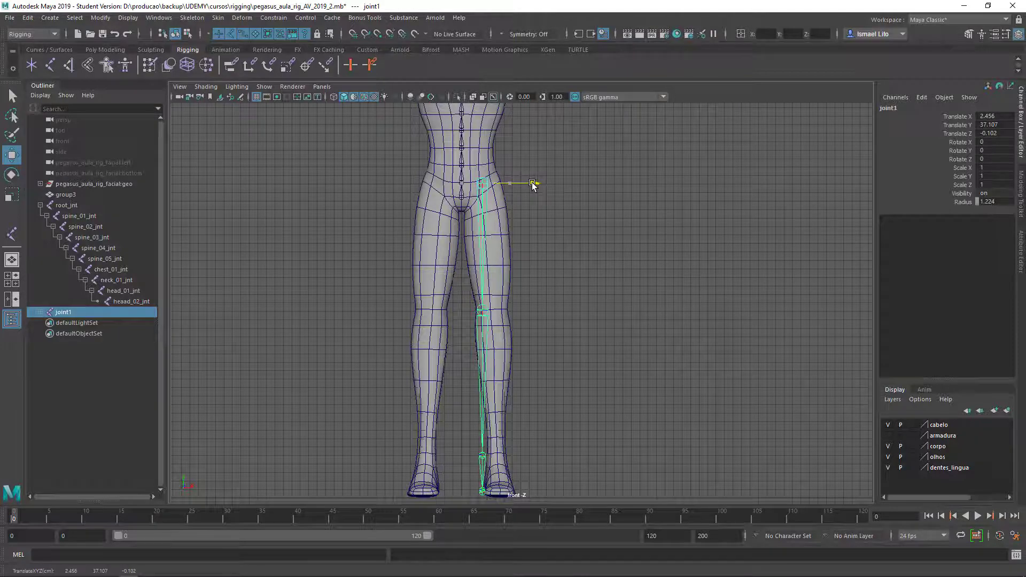
scroll(533, 213, "up", 3)
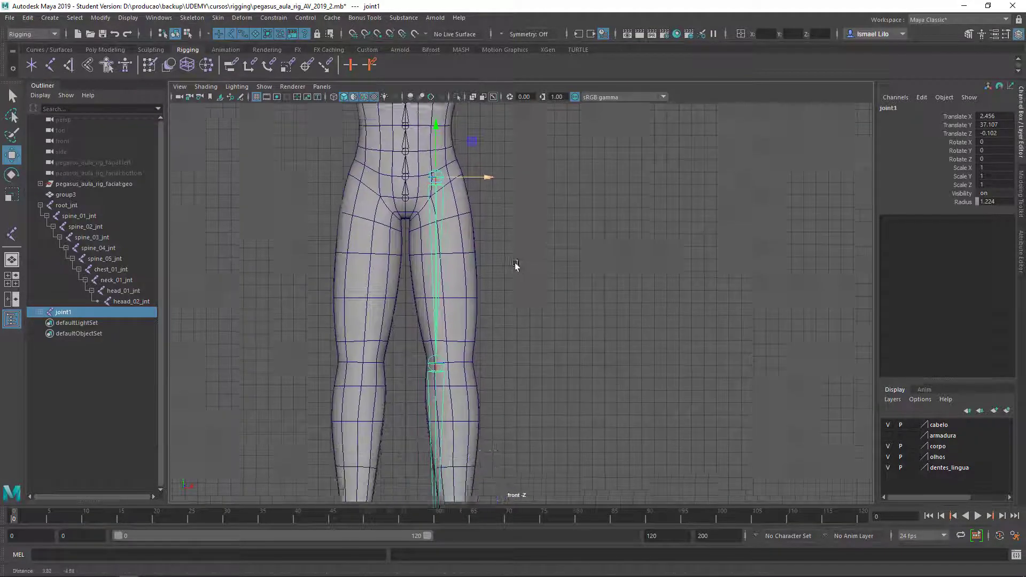
middle_click_drag(515, 262, 488, 252, "alt")
Step: Try rotating the hip joint, undo the stray rotation, and reselect joint1
key("e")
scroll(506, 270, "down", 2)
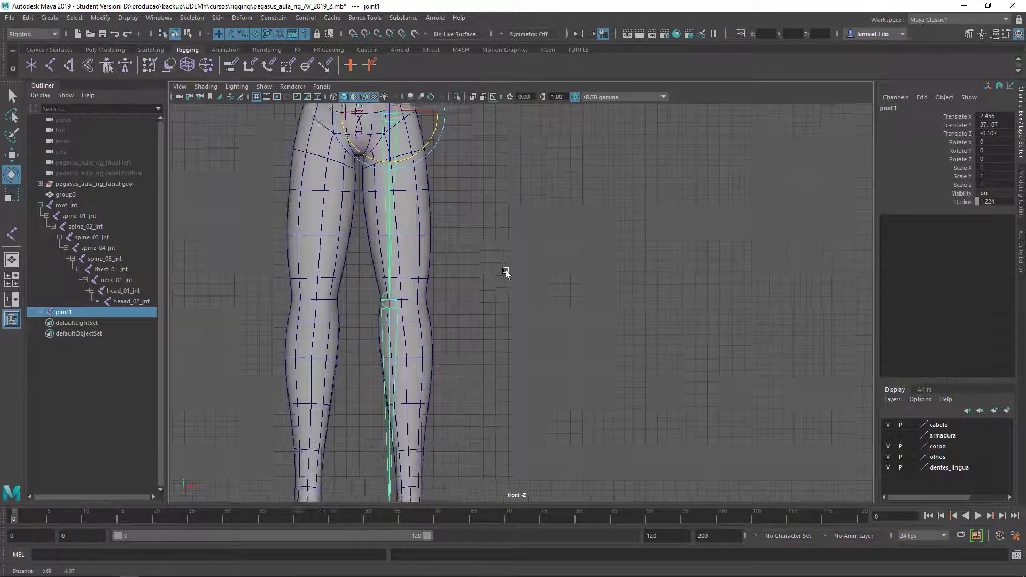
mouse_move(486, 291)
left_mouse_down("alt")
mouse_move(428, 189)
mouse_move(448, 188)
mouse_move(428, 193)
left_mouse_up("alt")
key("ctrl+z")
left_click(476, 188)
left_click(419, 181)
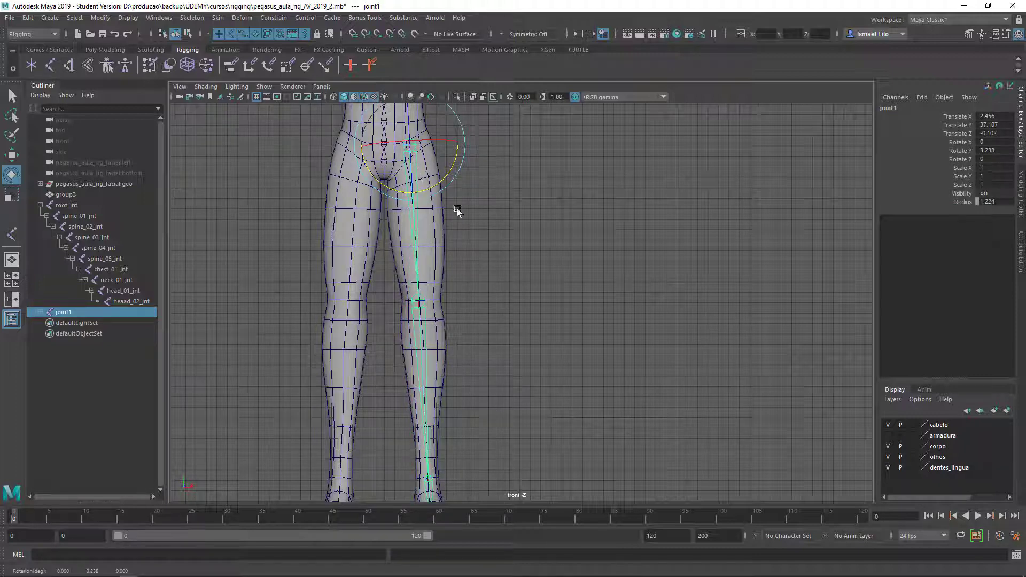
Step: Reframe the legs, reselect the hip joint, and test a rotation around it, undoing it
middle_click_drag(561, 257, 598, 331, "alt")
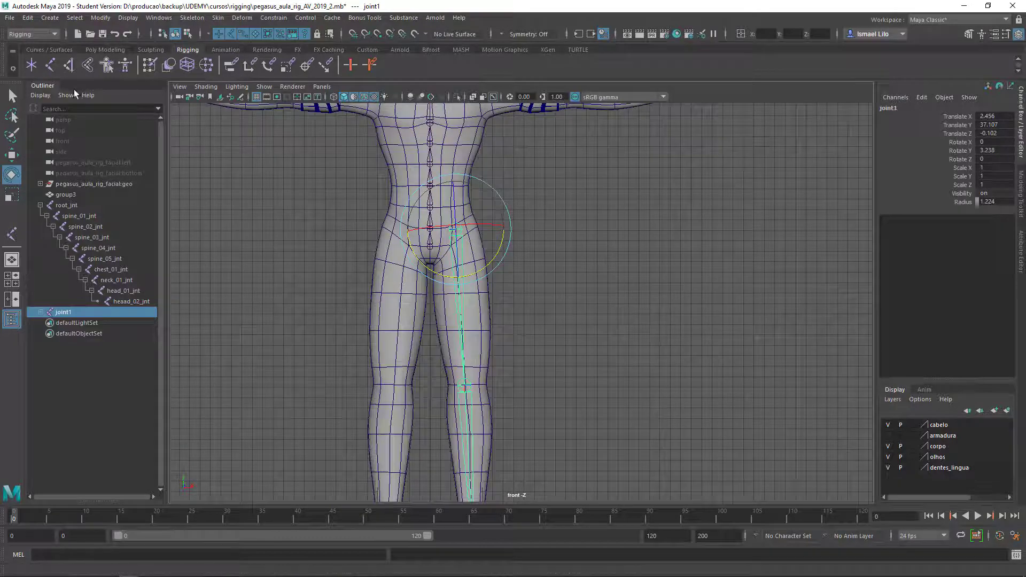
left_click(12, 96)
left_click(549, 281)
mouse_move(549, 281)
middle_mouse_down("alt")
mouse_move(528, 150)
mouse_move(455, 332)
mouse_move(492, 362)
mouse_move(464, 269)
mouse_move(471, 350)
mouse_move(443, 229)
middle_mouse_up("alt")
left_click(434, 178)
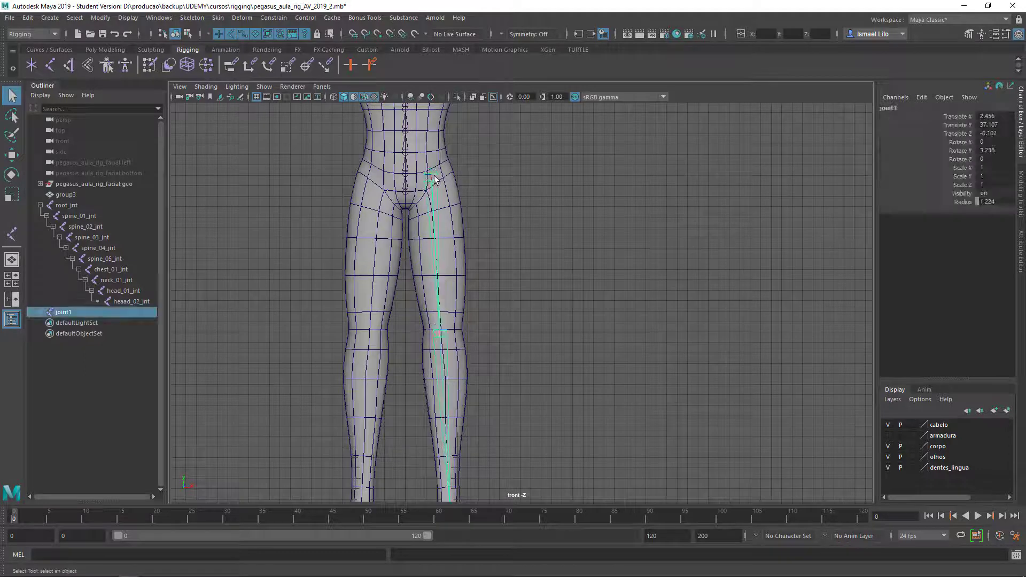
key("w")
key("e")
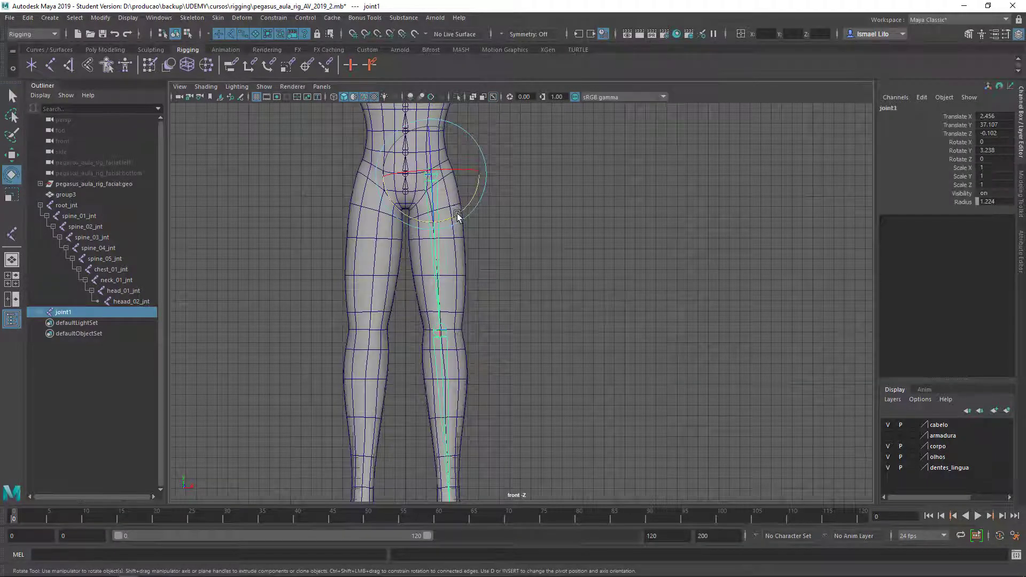
left_click_drag(457, 215, 455, 214)
key("ctrl+z")
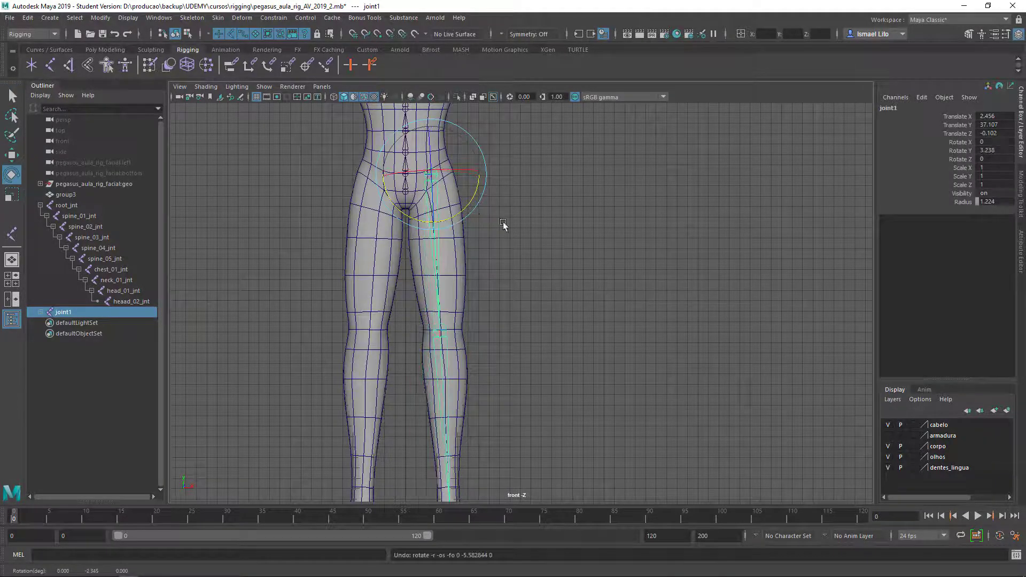
Step: Angle the leg chain about 3.2 degrees in Y at the hip joint
middle_click_drag(503, 224, 531, 296, "alt")
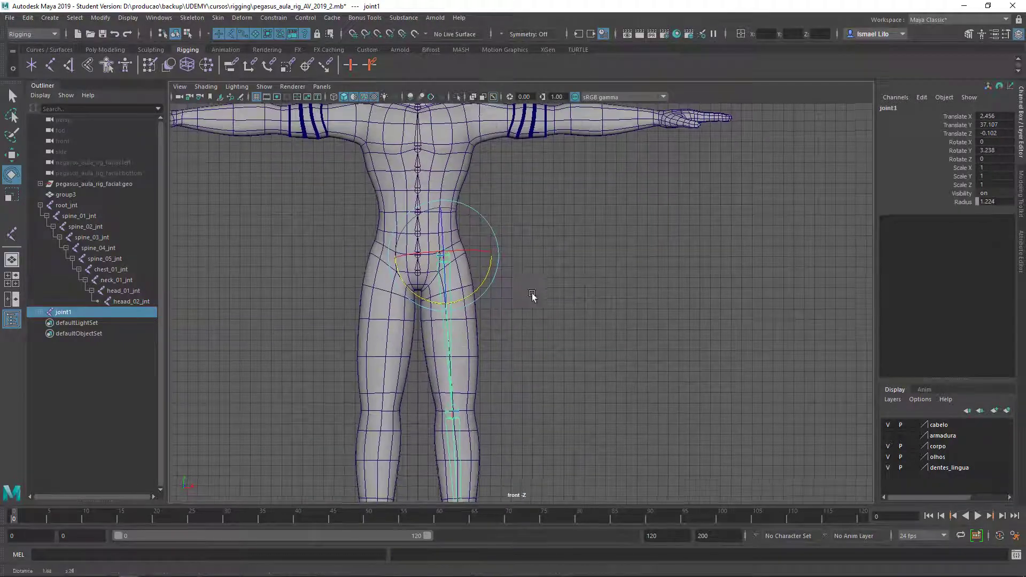
left_click_drag(959, 142, 959, 159)
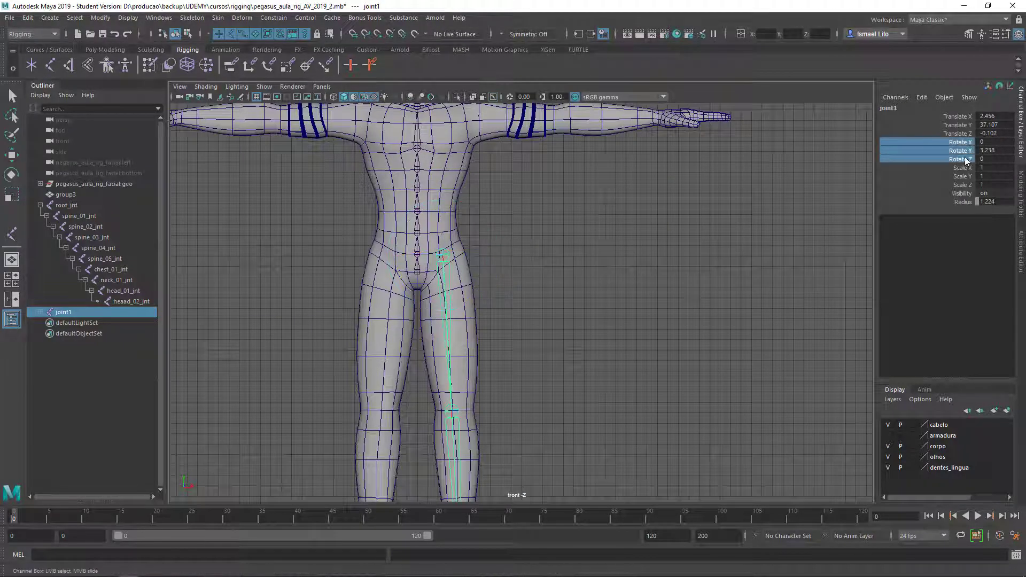
left_click(621, 255)
left_click(443, 257)
key("e")
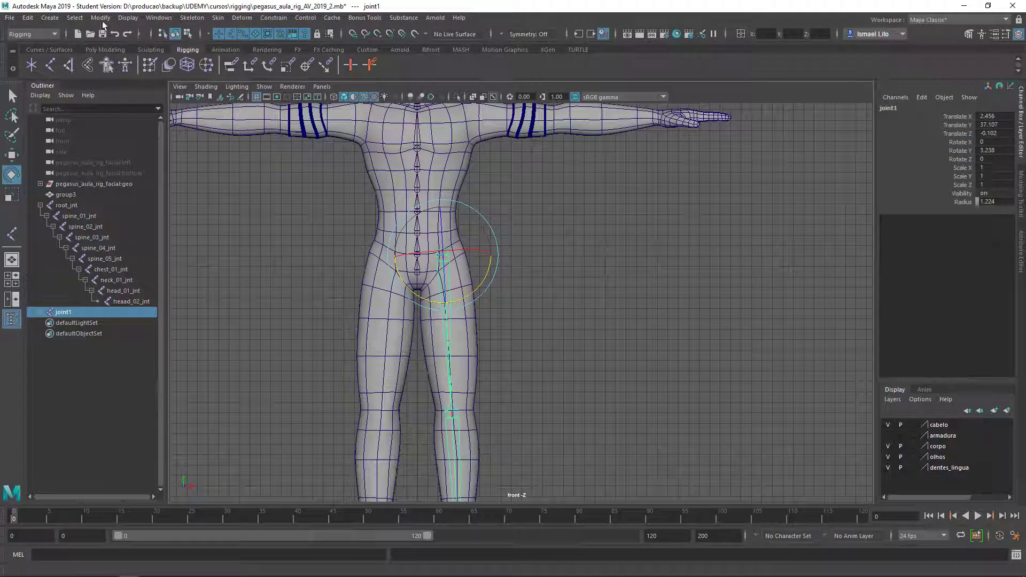
left_click(101, 18)
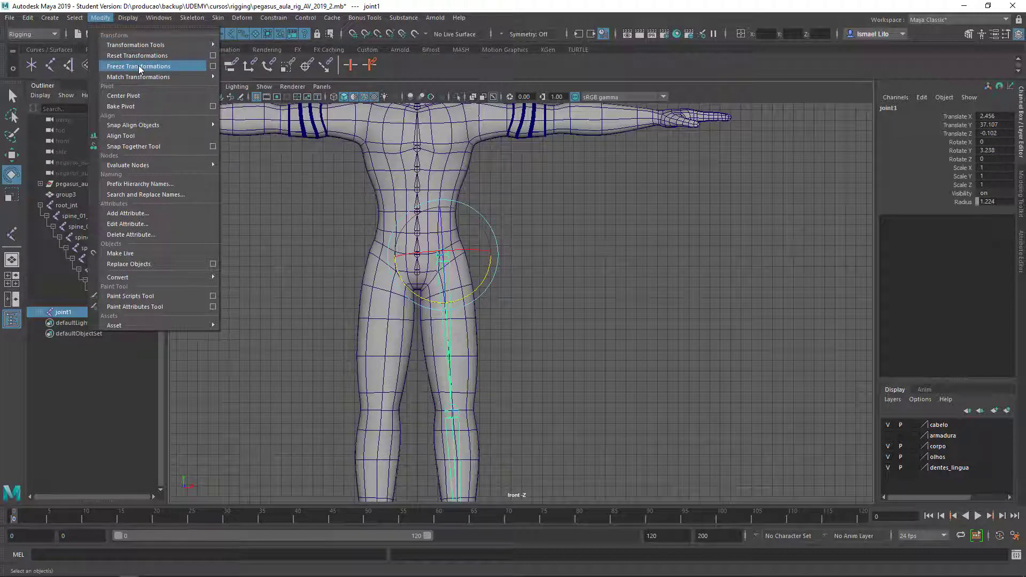
Step: Add Freeze Transformations to the shelf and freeze joint1's transforms with it
left_click(134, 66, "ctrl+shift")
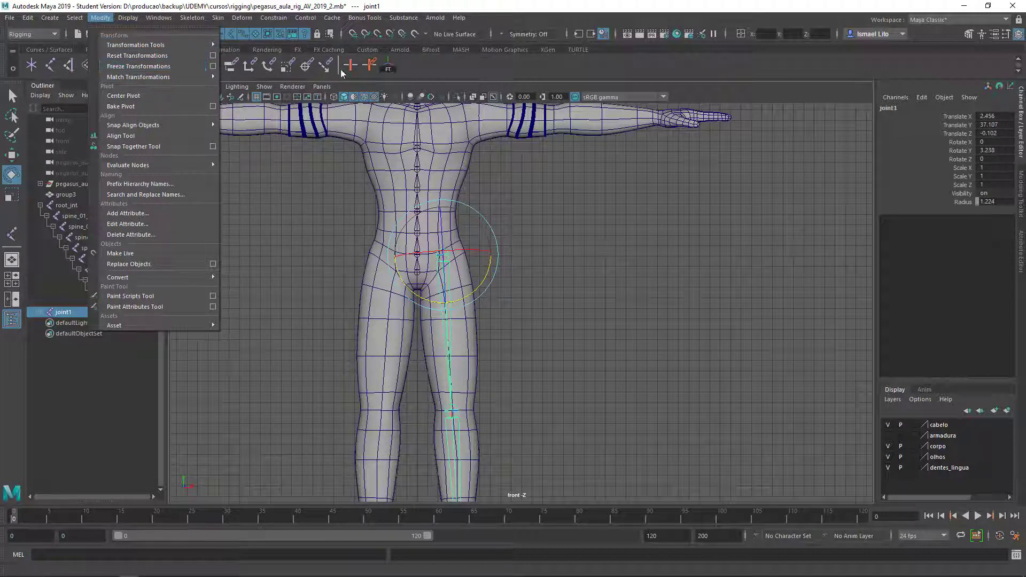
left_click(390, 66)
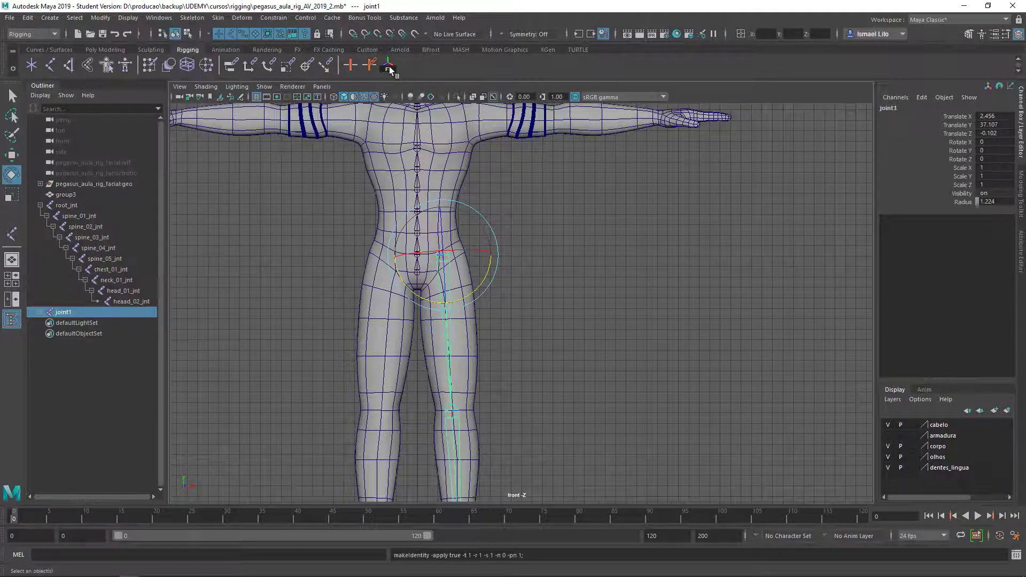
left_click(579, 271)
left_click(445, 262)
left_click(392, 65)
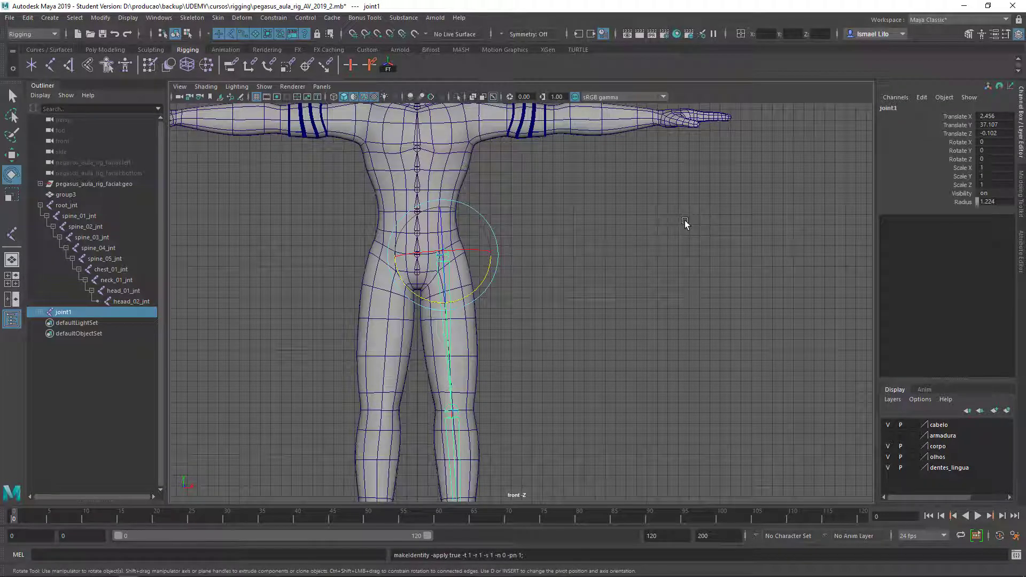
Step: Review the frozen leg chain across the legs, feet and torso
mouse_move(684, 220)
middle_mouse_down("alt")
mouse_move(640, 299)
mouse_move(585, 183)
mouse_move(554, 173)
mouse_move(605, 279)
middle_mouse_up("alt")
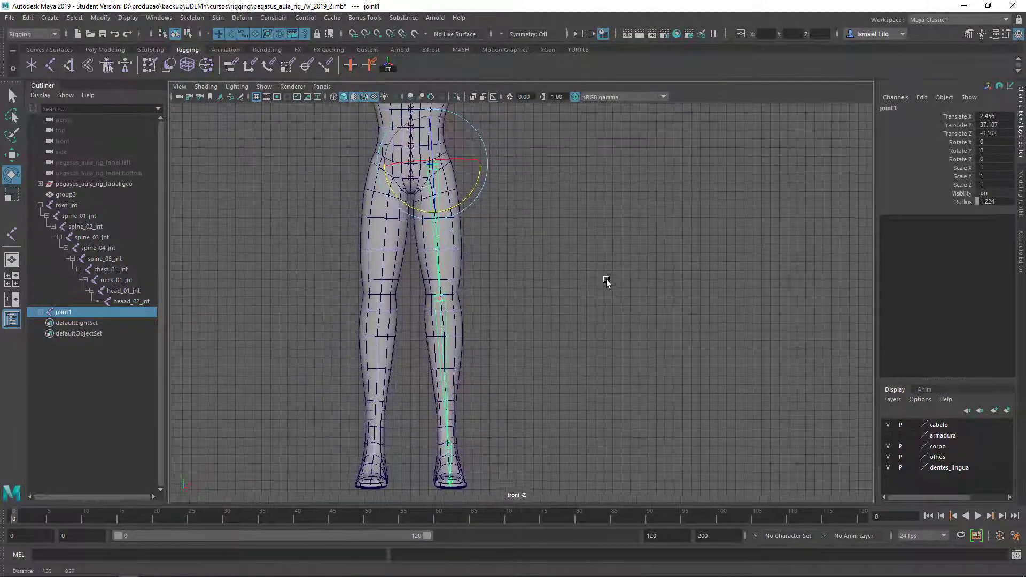
scroll(525, 200, "up", 2)
scroll(553, 276, "up", 2)
scroll(579, 251, "up", 2)
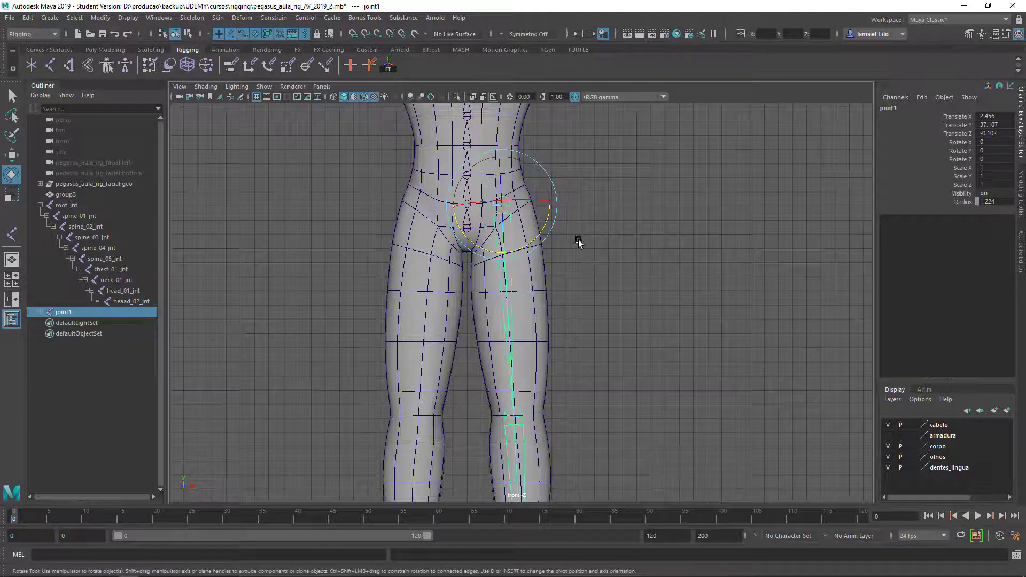
mouse_move(578, 240)
middle_mouse_down("alt")
mouse_move(582, 312)
mouse_move(563, 358)
middle_mouse_up("alt")
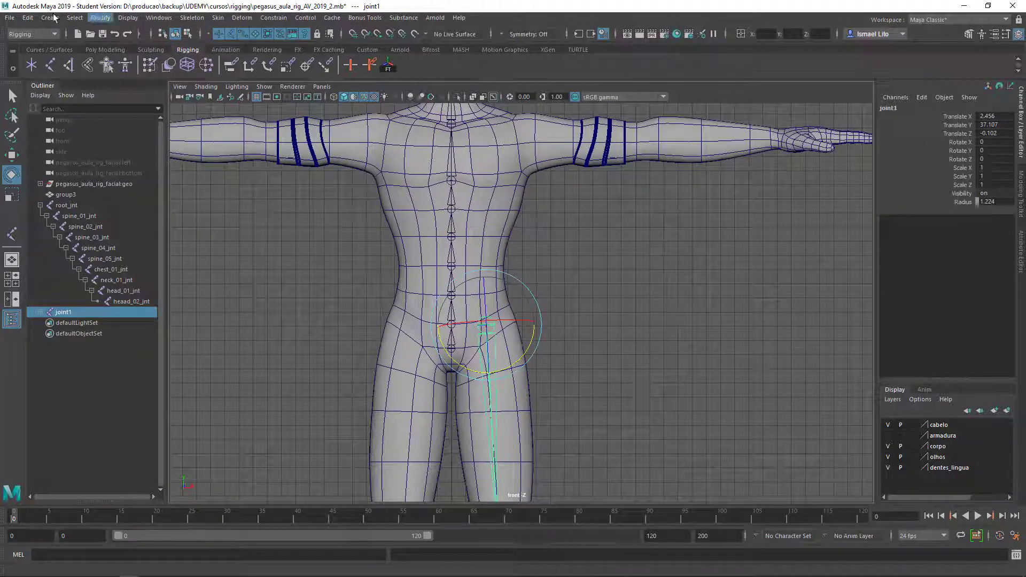
left_click(10, 18)
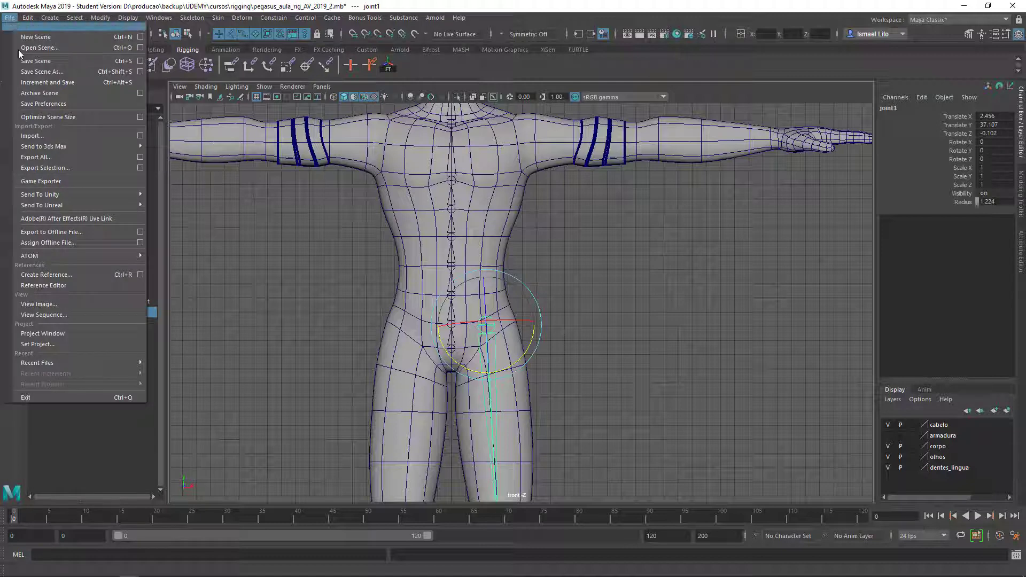
left_click(46, 62, "ctrl+shift")
left_click(433, 65)
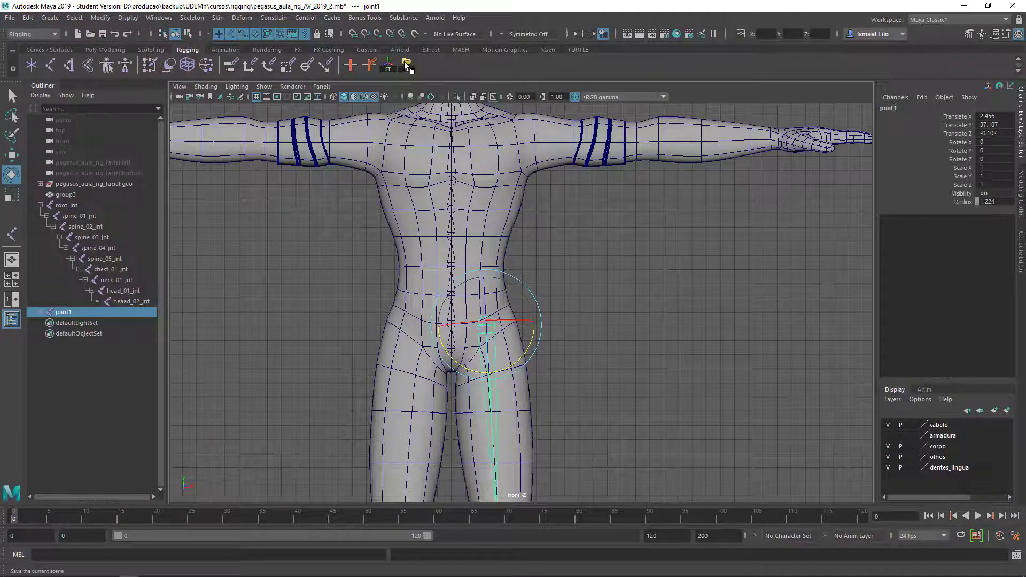
right_click(409, 64)
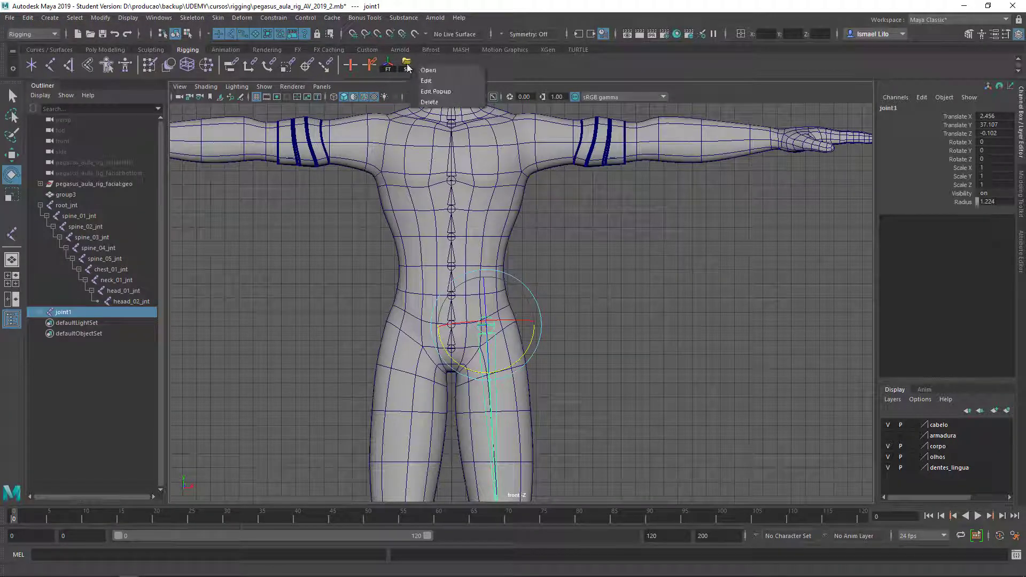
left_click(430, 102)
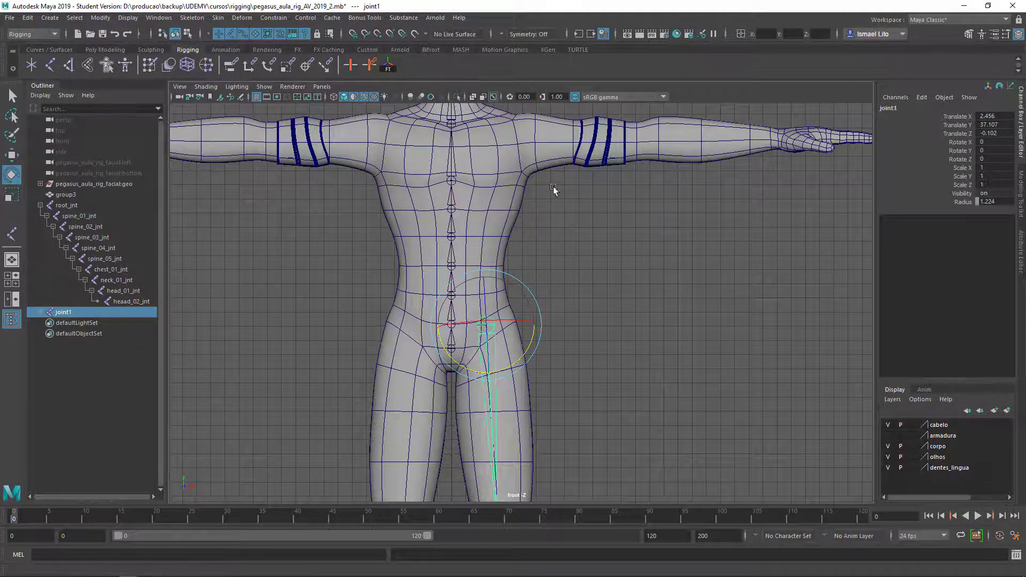
Step: Frame both legs and expand joint1 in the Outliner to reveal the whole leg chain
key("q")
middle_click_drag(537, 233, 521, 224, "alt")
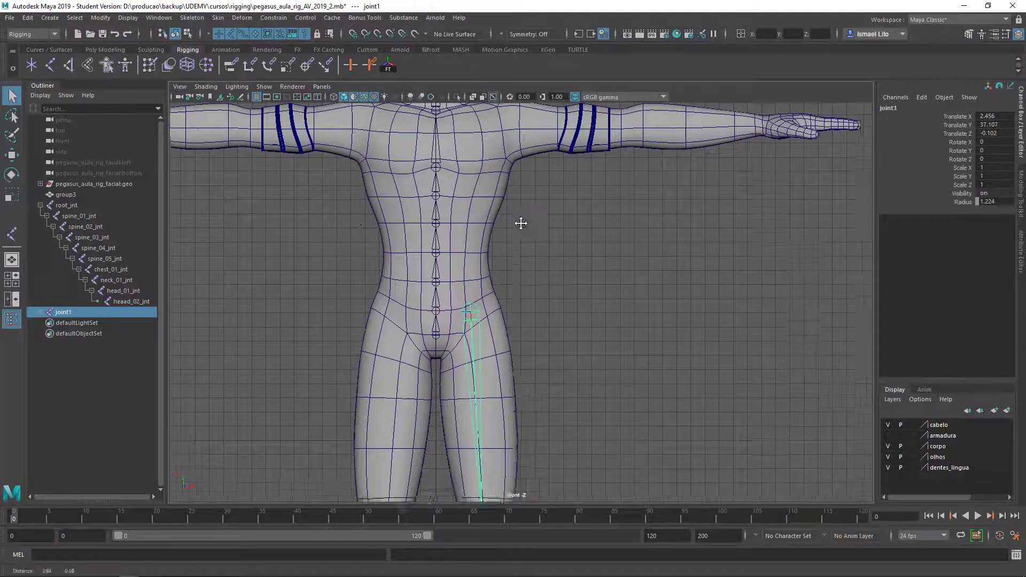
scroll(521, 223, "down", 3)
middle_click_drag(522, 280, 469, 216, "alt")
left_click(469, 216)
left_click(60, 314)
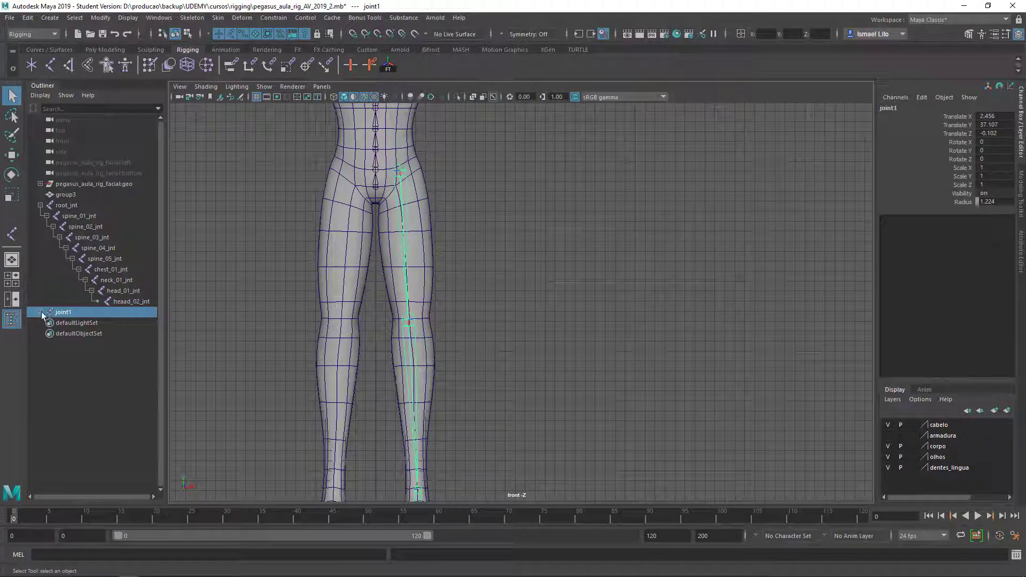
key("Down")
key("Down")
key("Down")
Step: Rename the top joint, joint1, to hip_01_jnt
left_click(77, 314)
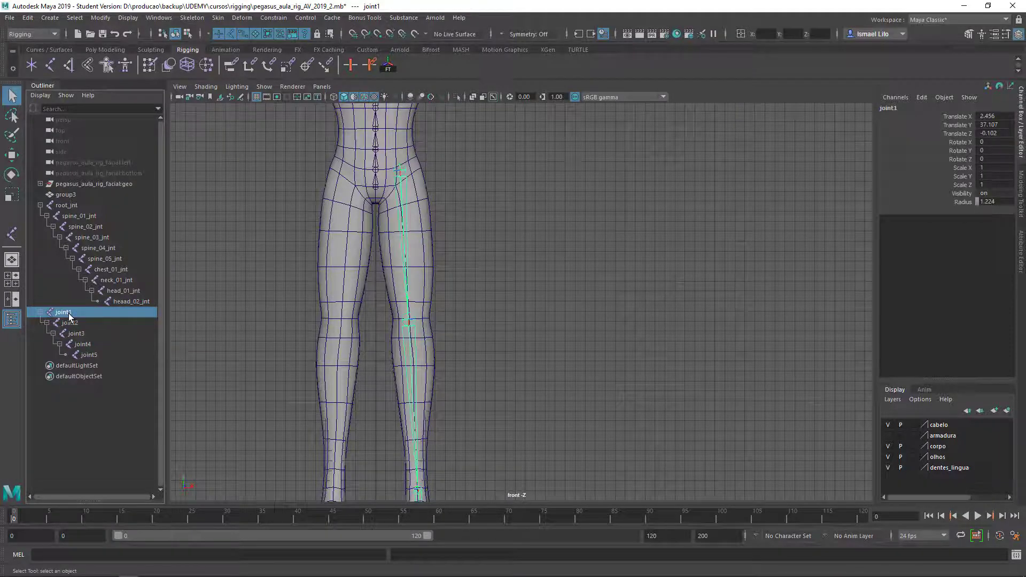
middle_click_drag(485, 275, 551, 251, "alt")
double_click(65, 313)
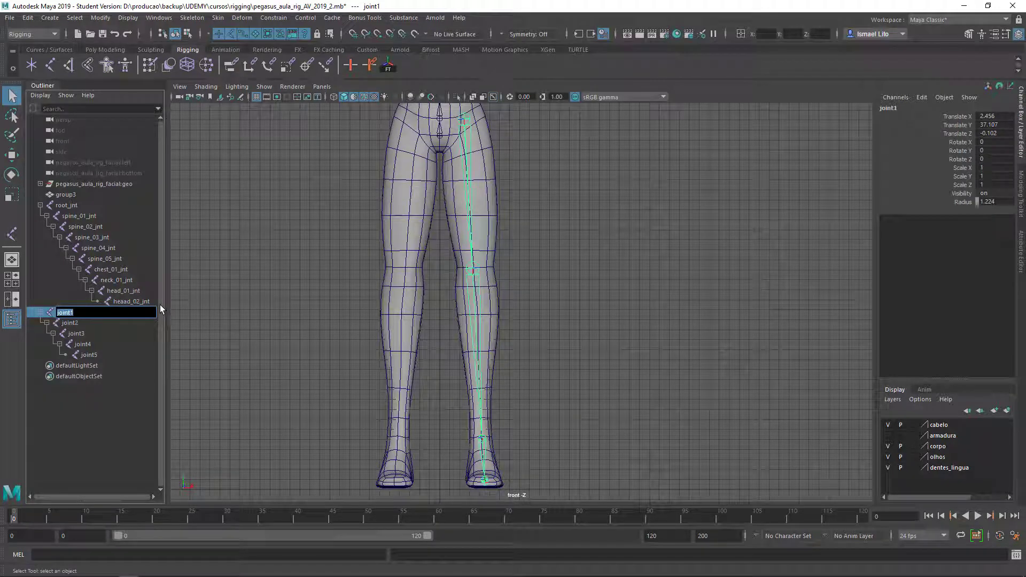
type("hi")
type("p")
type("0")
type("1")
type("1")
type("jnt")
Step: Confirm hip_01_jnt and rename joint2 to knee_01_jnt
key("Return")
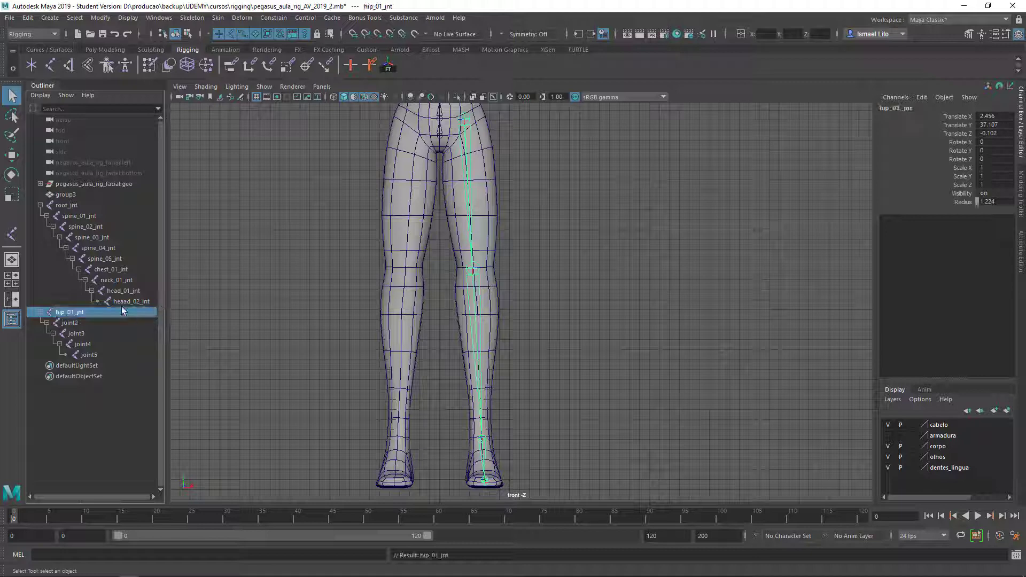
left_click(71, 322)
double_click(71, 323)
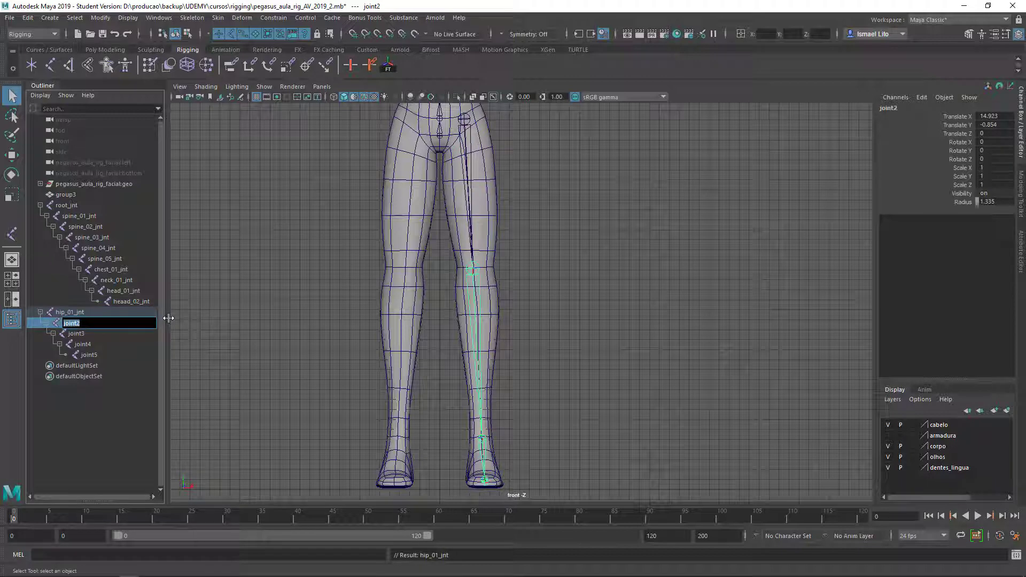
type("knee")
type("_01_j")
type("n")
type("t")
key("Return")
Step: Rename joint3 to ankle_01_jnt and joint4 to toe_01_jnt
left_click(95, 333)
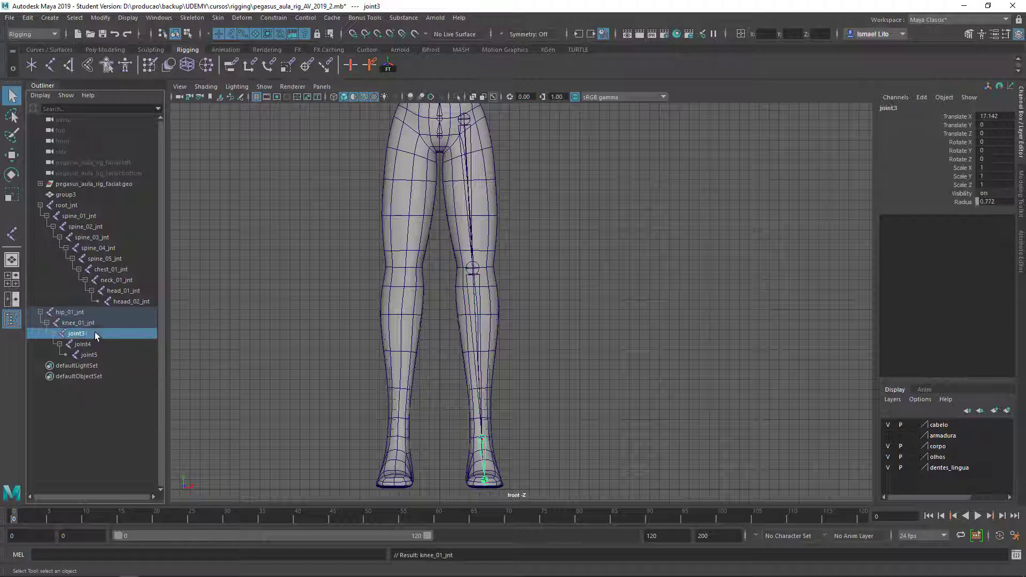
double_click(92, 333)
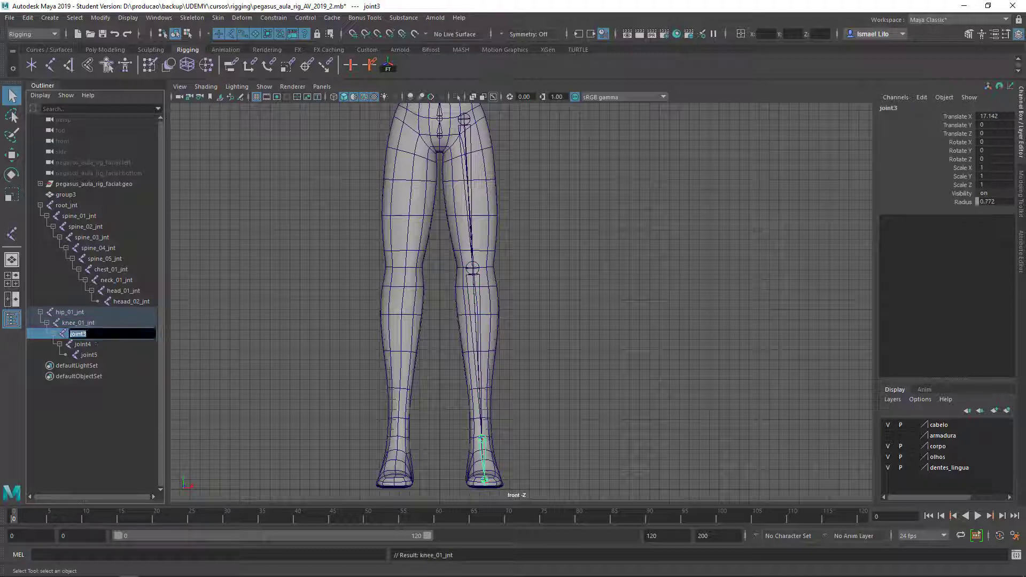
type("an")
type("kle_")
type("01_jn")
type("t")
key("Return")
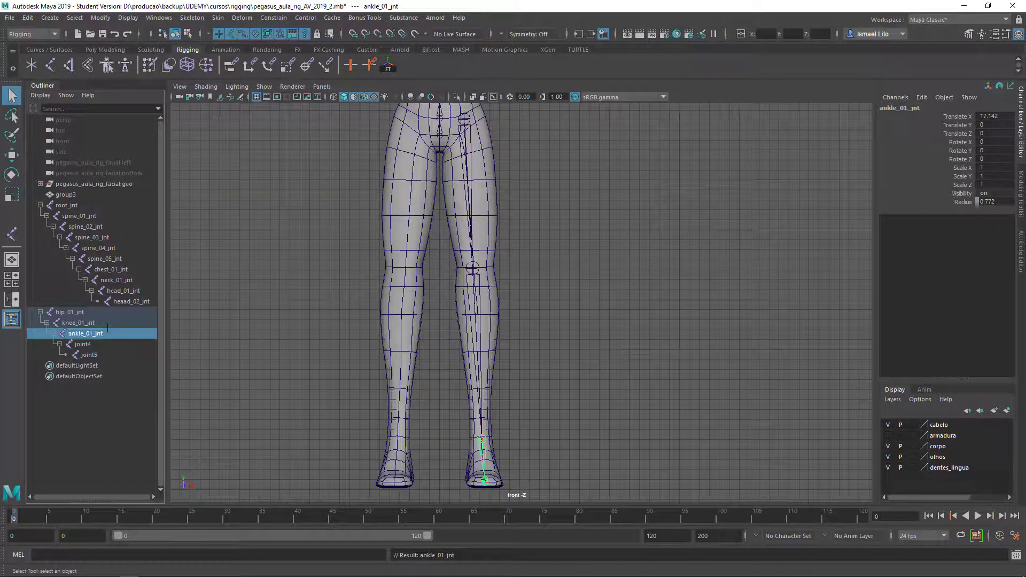
left_click(94, 344)
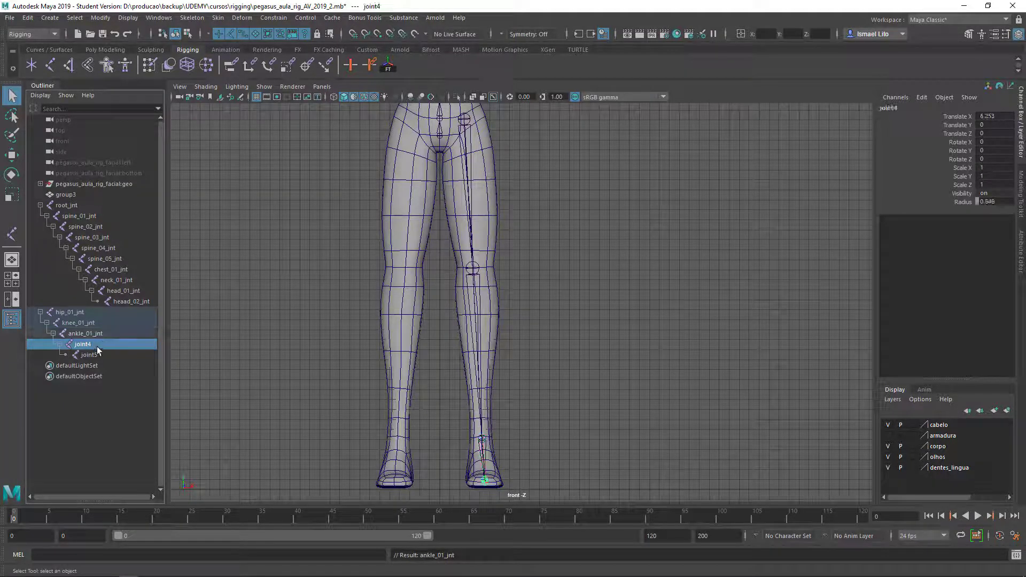
double_click(102, 344)
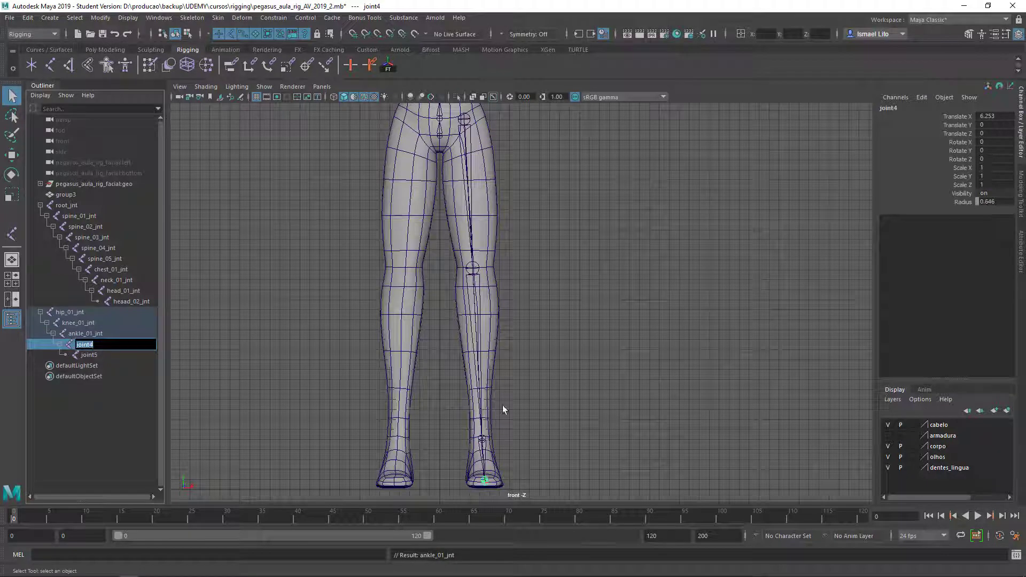
type("toe")
type("_01_")
type("jnt")
key("Return")
Step: Rename joint5, the last joint, to toe_end_jnt
left_click(101, 354)
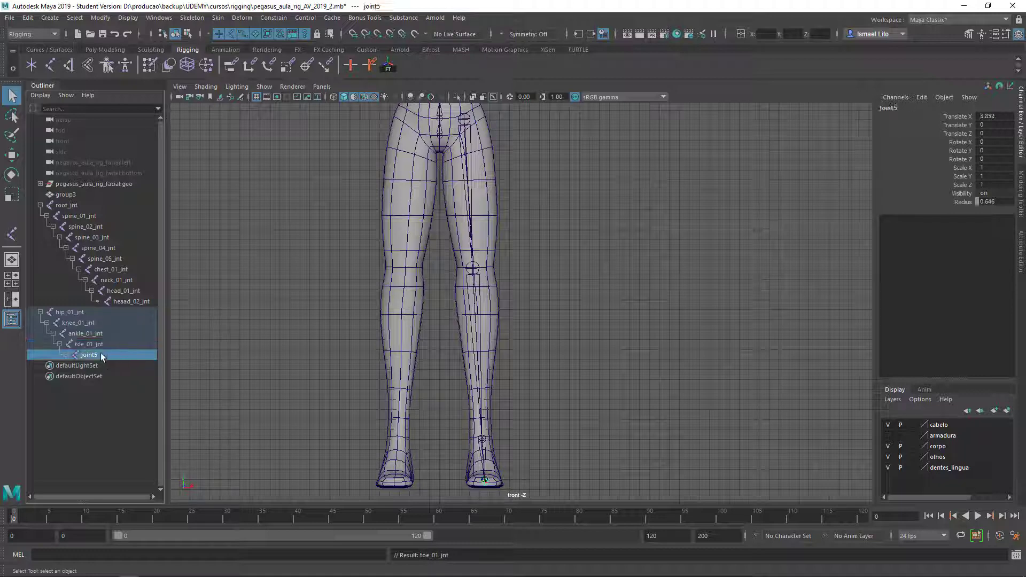
double_click(101, 354)
right_click_drag(500, 387, 373, 392, "alt")
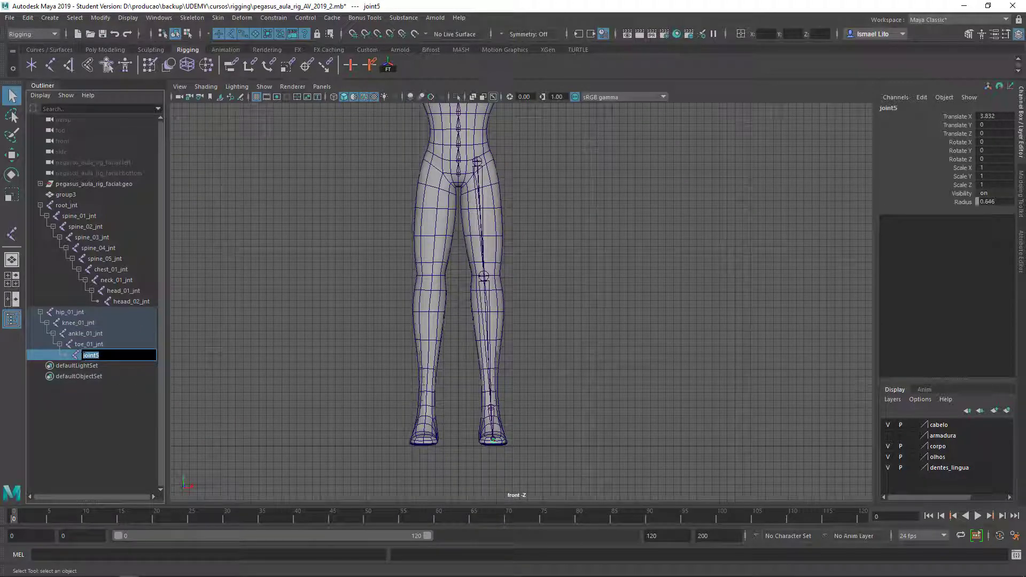
type("toe_")
type("02")
key("BackSpace")
key("BackSpace")
type("end_j")
type("nt")
key("BackSpace")
key("Return")
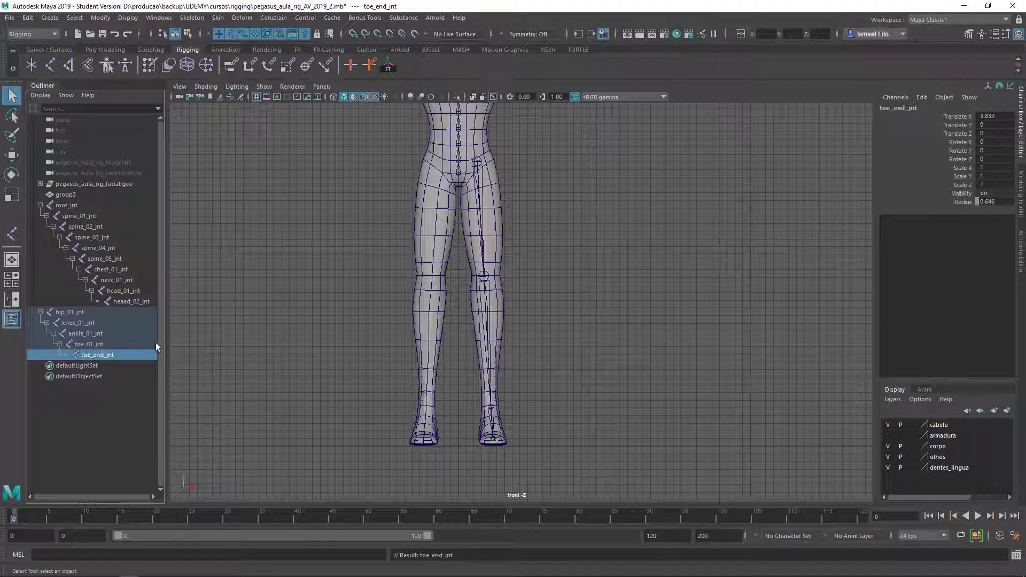
left_click(97, 312)
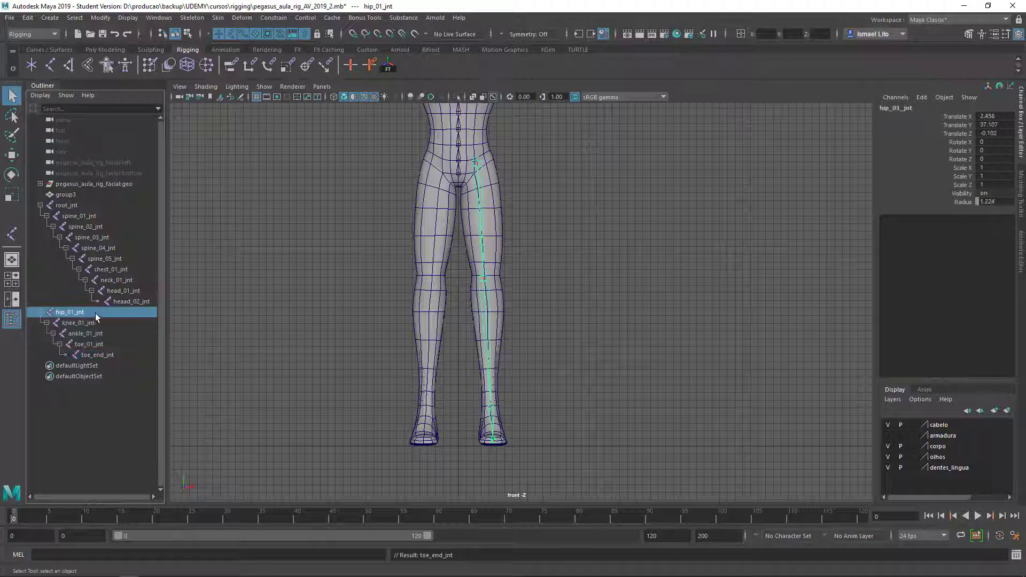
left_click(101, 333)
left_click(108, 344)
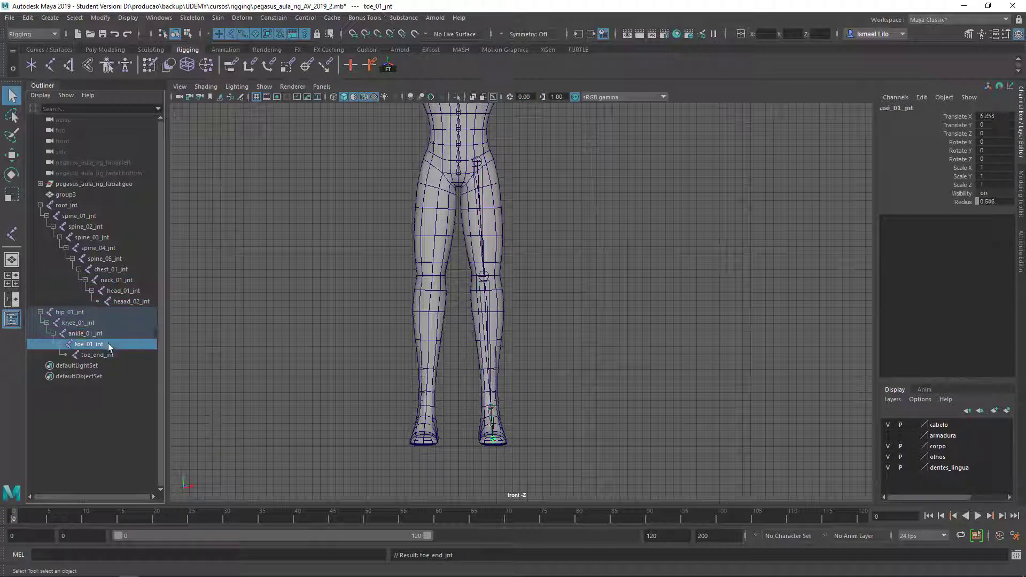
left_click(111, 355)
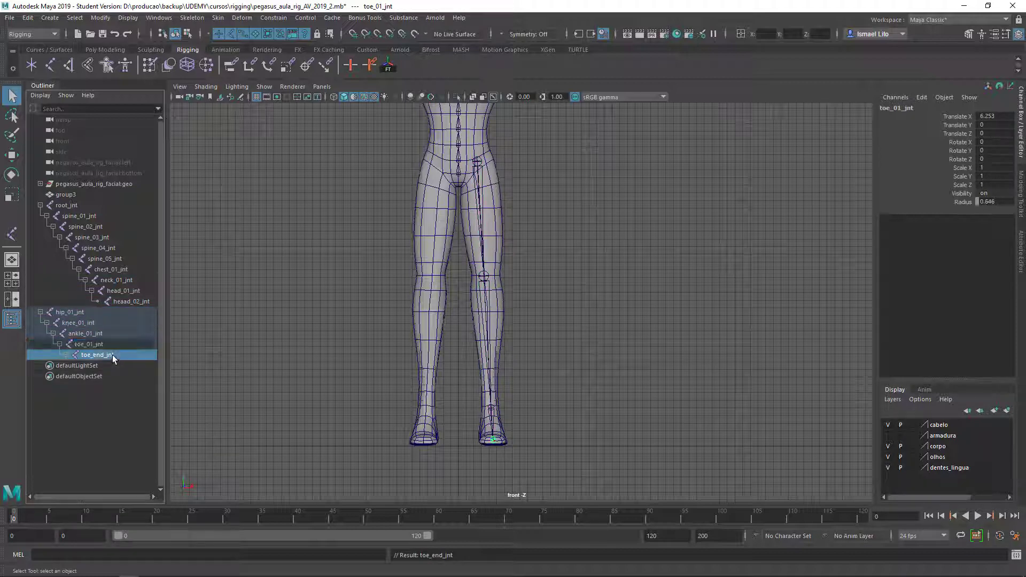
left_click(86, 313)
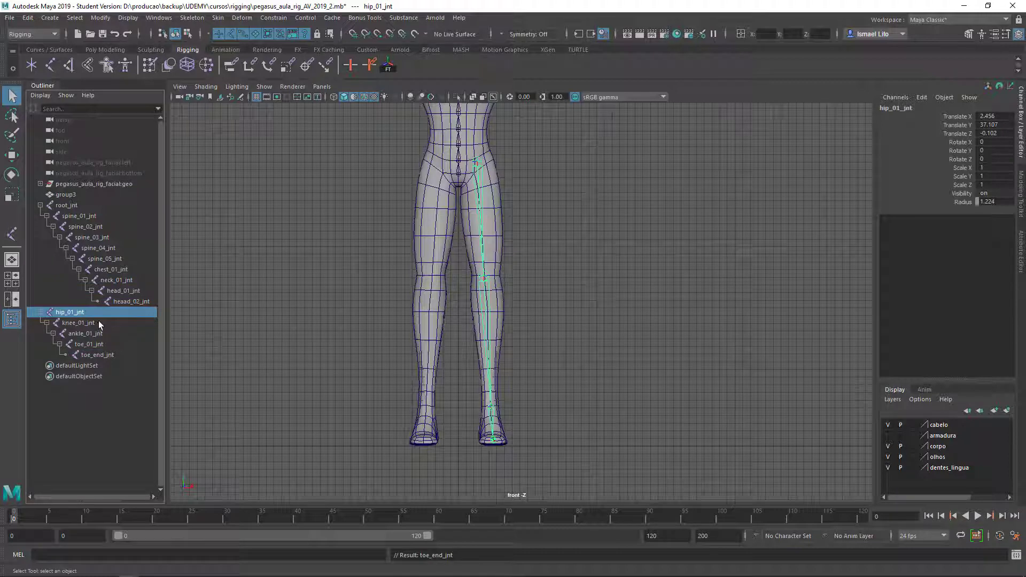
left_click(99, 323)
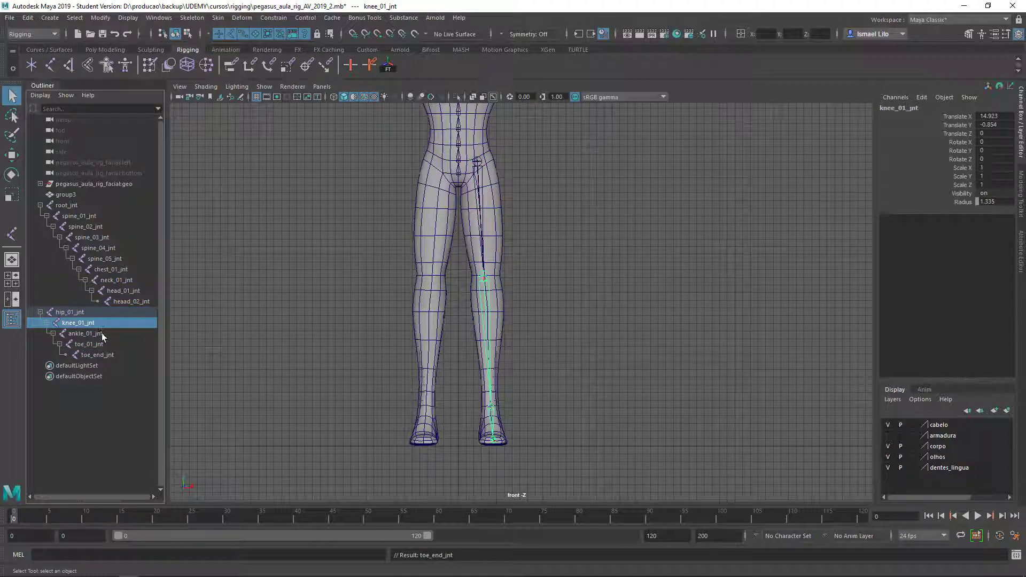
left_click(100, 333)
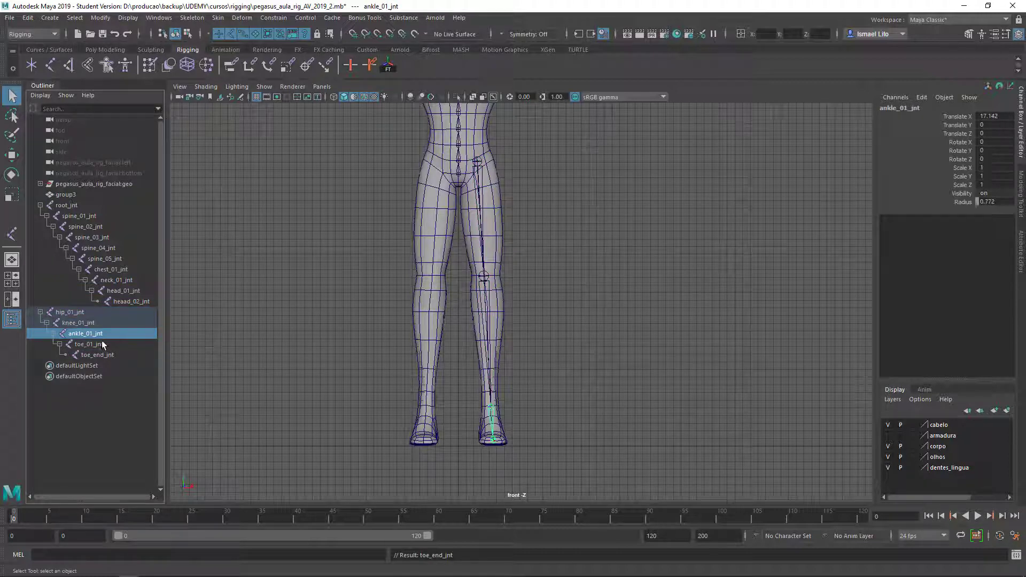
left_click(102, 342)
Step: Switch to the perspective camera and orbit closely around the feet to inspect the toe joints
key("space")
left_click_drag(476, 357, 449, 357)
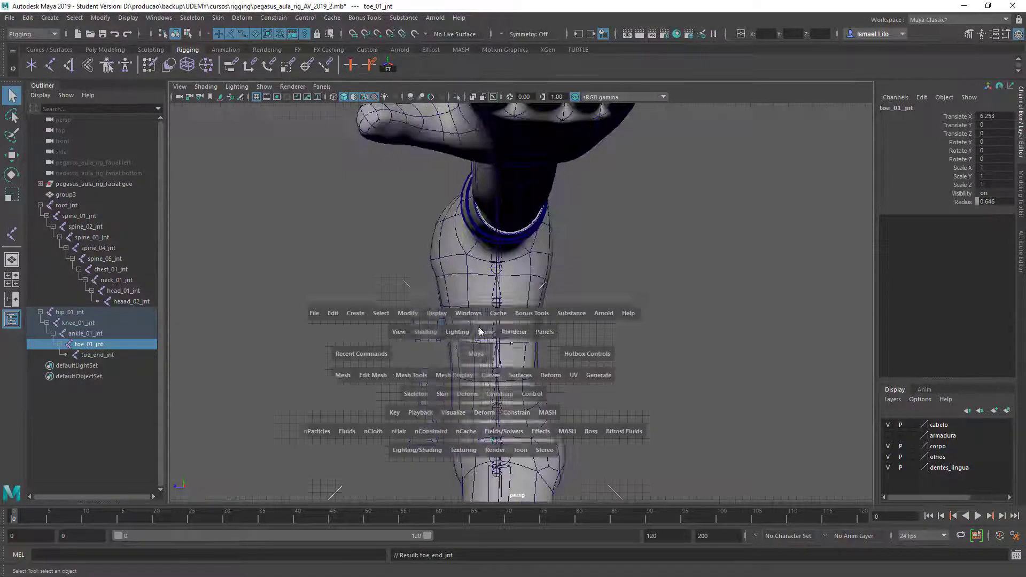
mouse_move(513, 299)
right_mouse_down("alt")
mouse_move(561, 277)
mouse_move(512, 299)
right_mouse_up("alt")
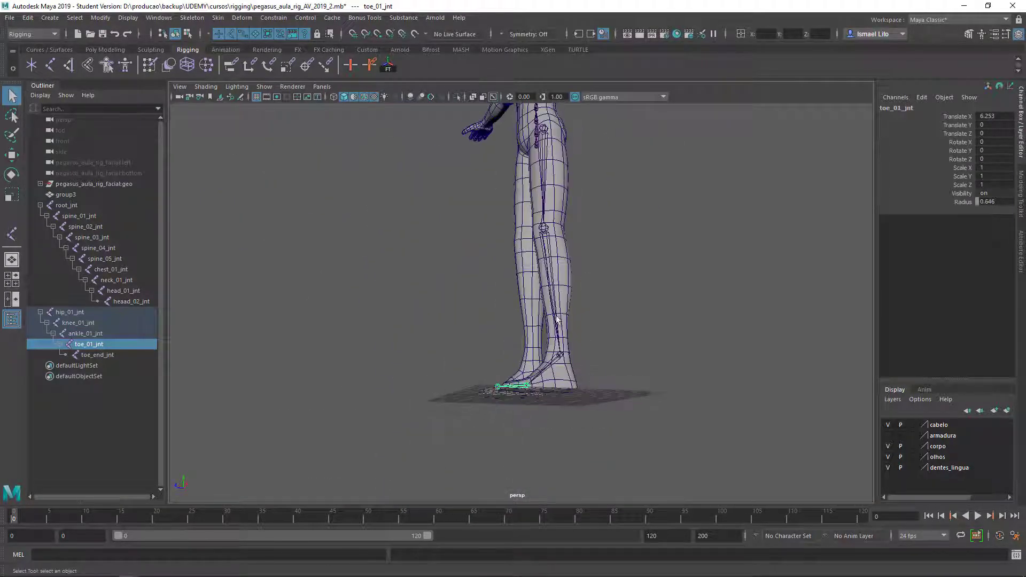
left_click_drag(513, 299, 500, 268, "alt")
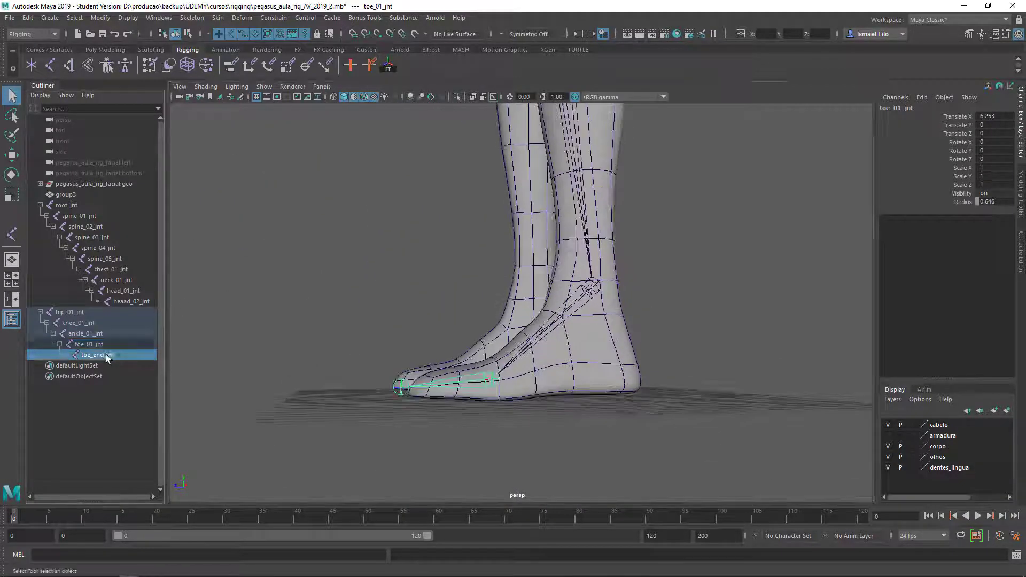
left_click_drag(502, 344, 463, 357, "alt")
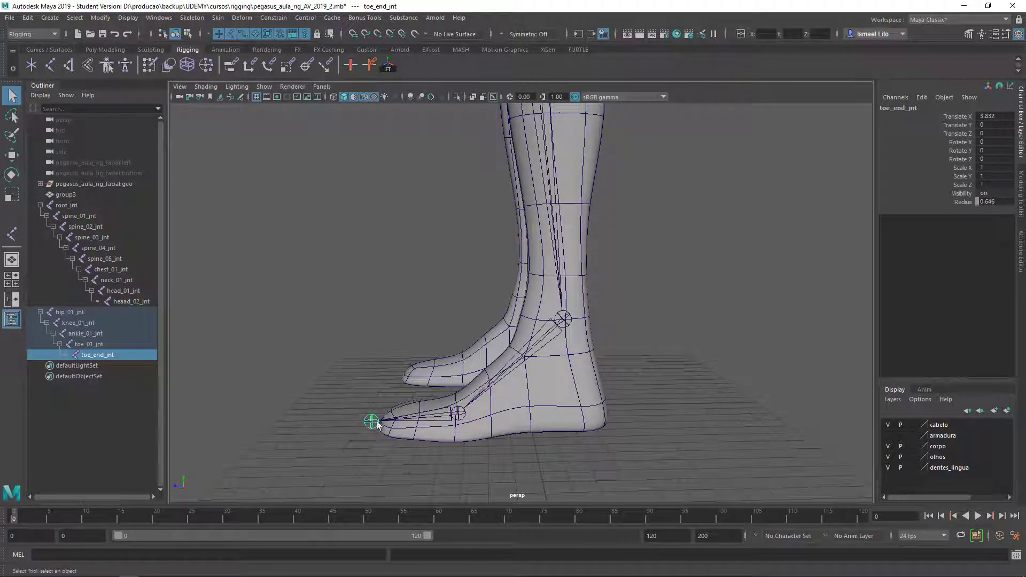
mouse_move(377, 425)
left_mouse_down("alt")
mouse_move(384, 447)
mouse_move(405, 452)
left_mouse_up("alt")
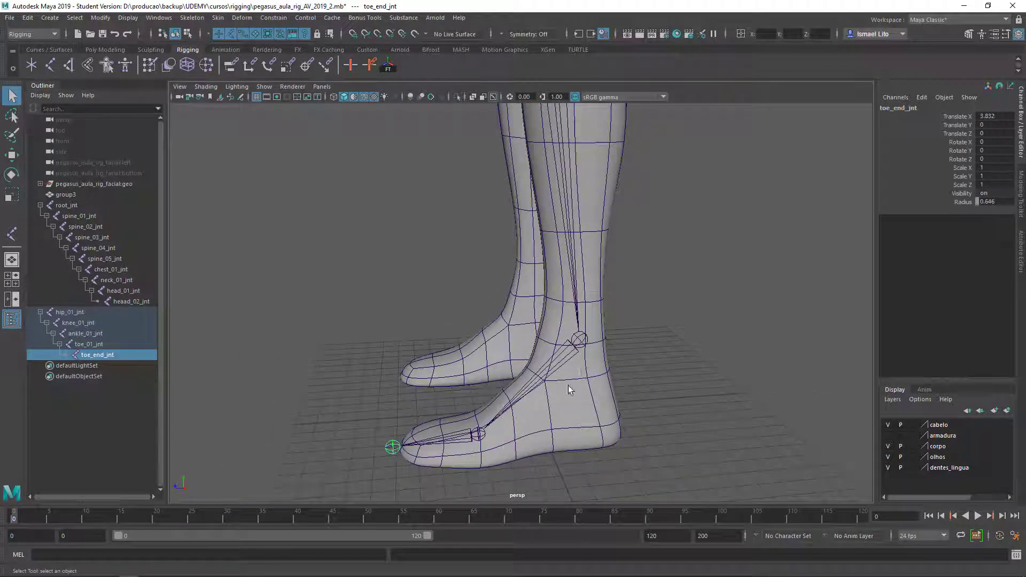
mouse_move(569, 390)
left_mouse_down("alt")
mouse_move(637, 449)
mouse_move(575, 439)
left_mouse_up("alt")
middle_click_drag(575, 439, 531, 347, "alt")
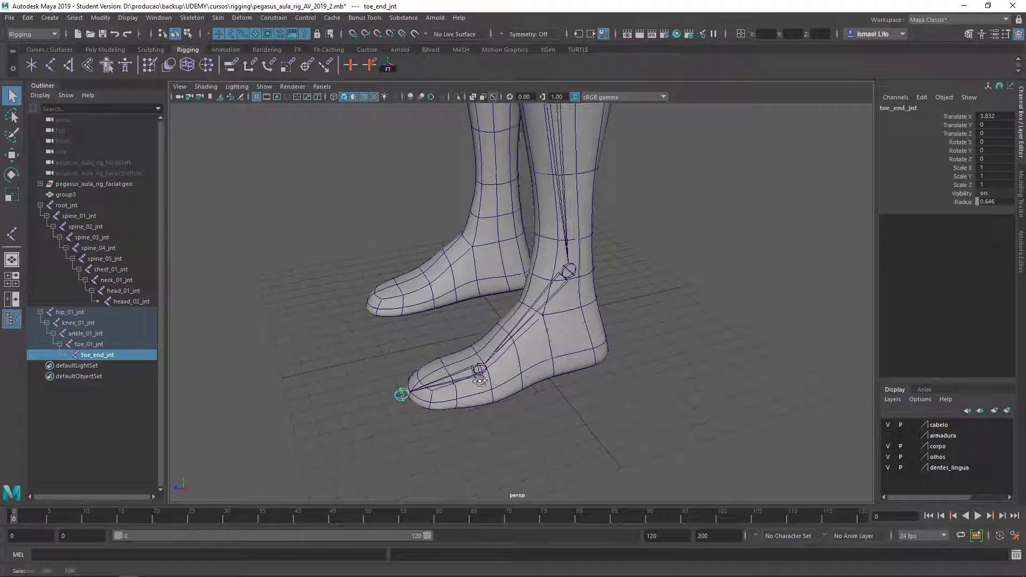
left_click_drag(480, 380, 463, 298, "alt")
key("space")
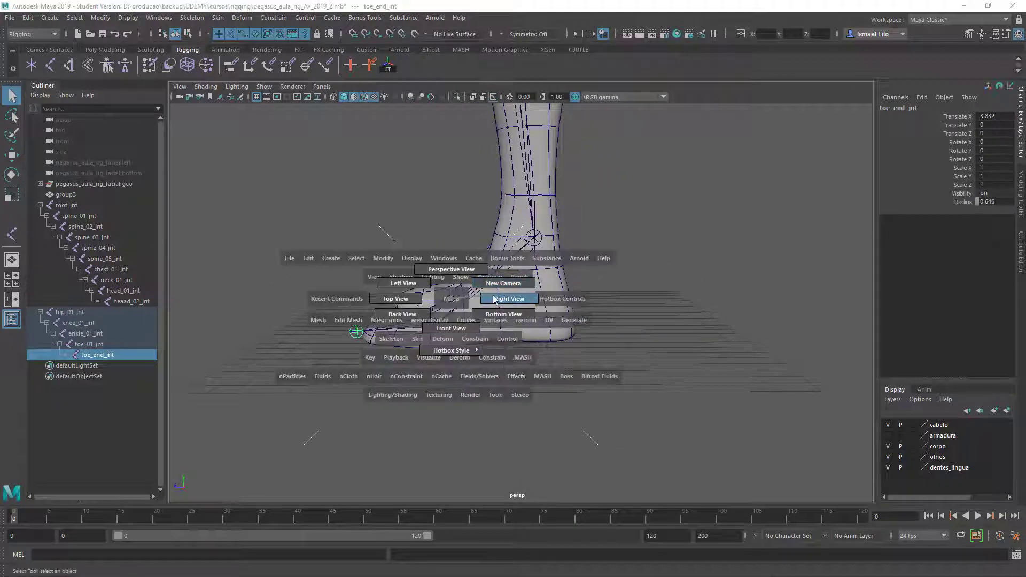
Step: In side view, frame the leg from foot up to hip and select hip_01_jnt to check the chain
left_click(494, 299)
scroll(442, 357, "down", 3)
scroll(443, 357, "down", 3)
mouse_move(442, 357)
middle_mouse_down("alt")
mouse_move(553, 261)
mouse_move(526, 359)
middle_mouse_up("alt")
scroll(393, 390, "up", 2)
middle_click_drag(526, 160, 527, 374, "alt")
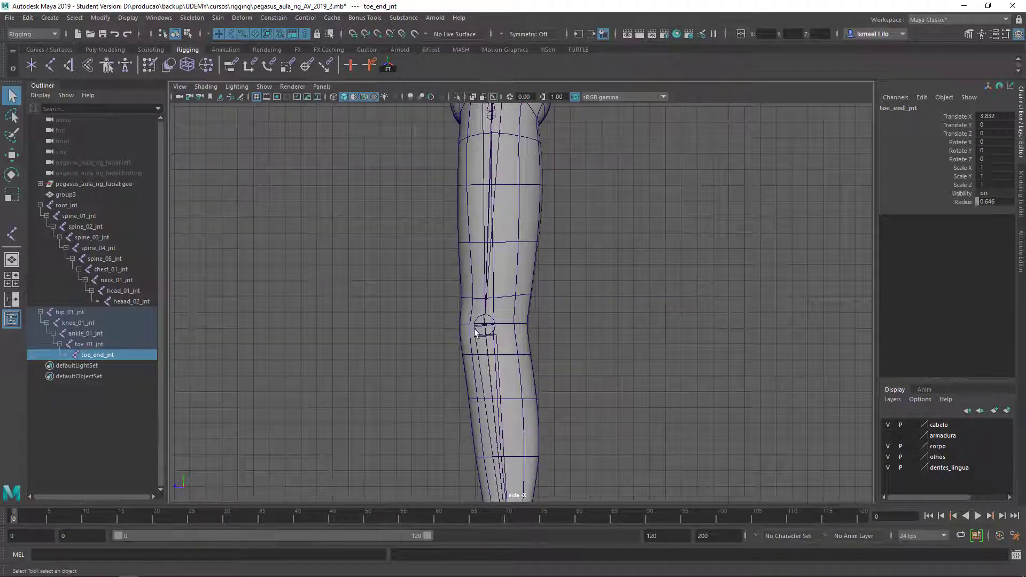
middle_click_drag(500, 139, 497, 310, "alt")
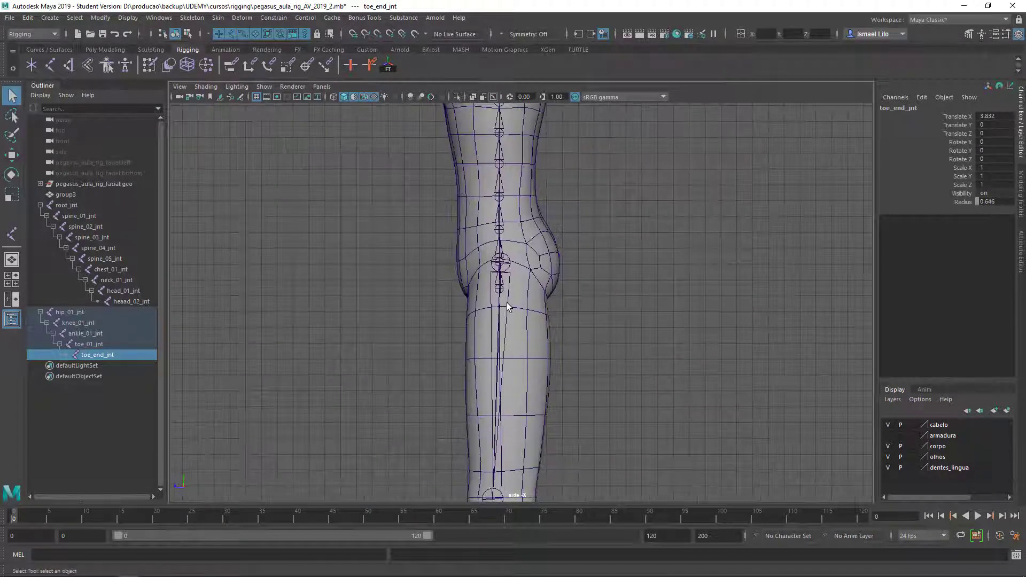
left_click(507, 302)
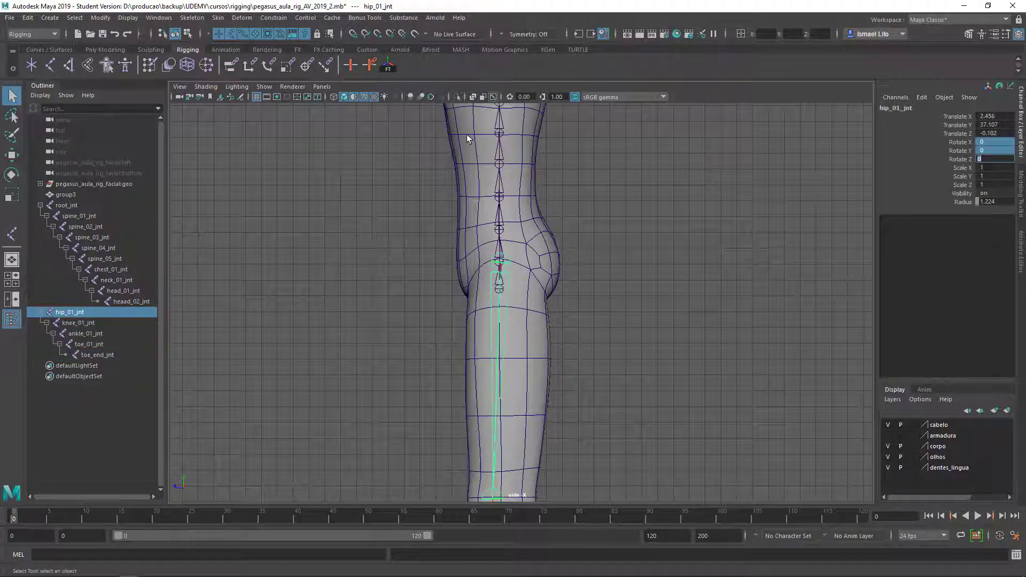
left_click(577, 261)
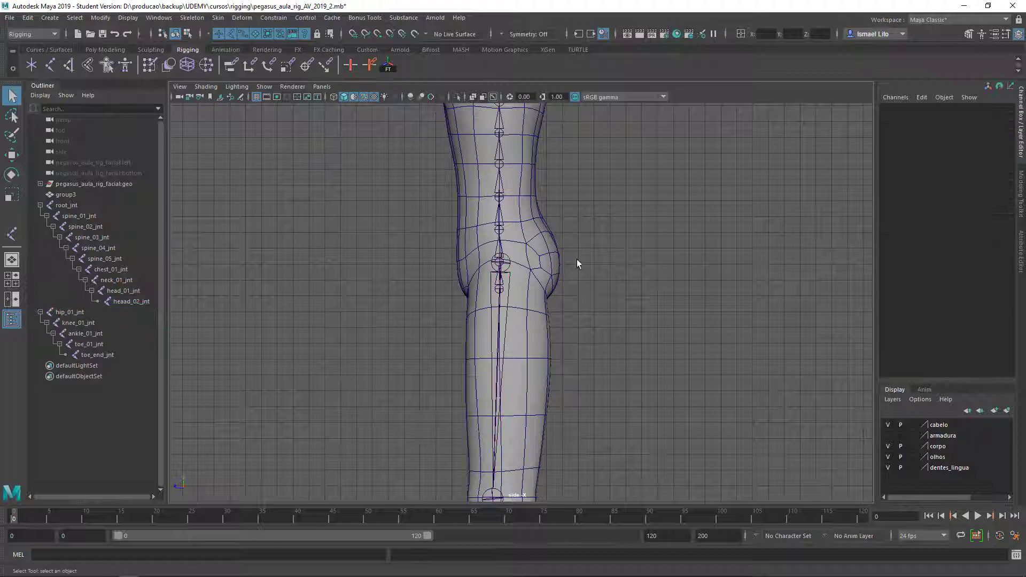
left_click(506, 270)
Step: Return to the perspective camera and frame the whole character, from the feet up to the arms
key("space")
mouse_move(491, 241)
left_mouse_down()
mouse_move(484, 288)
mouse_move(598, 339)
left_mouse_up()
scroll(609, 337, "down", 5)
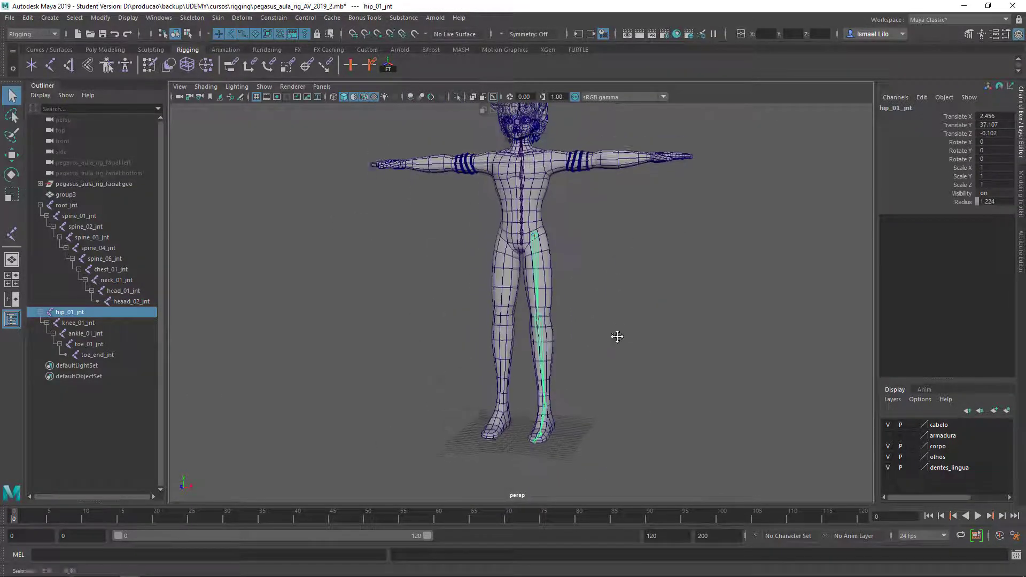
mouse_move(617, 336)
middle_mouse_down("alt")
mouse_move(634, 339)
mouse_move(616, 335)
middle_mouse_up("alt")
scroll(617, 334, "up", 5)
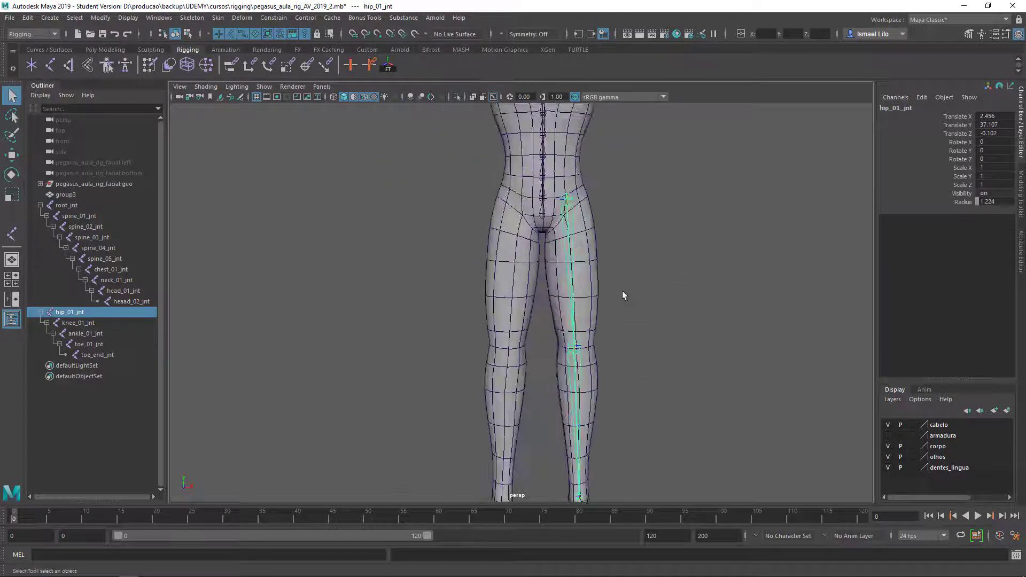
mouse_move(623, 295)
middle_mouse_down("alt")
mouse_move(559, 230)
mouse_move(534, 243)
mouse_move(571, 245)
middle_mouse_up("alt")
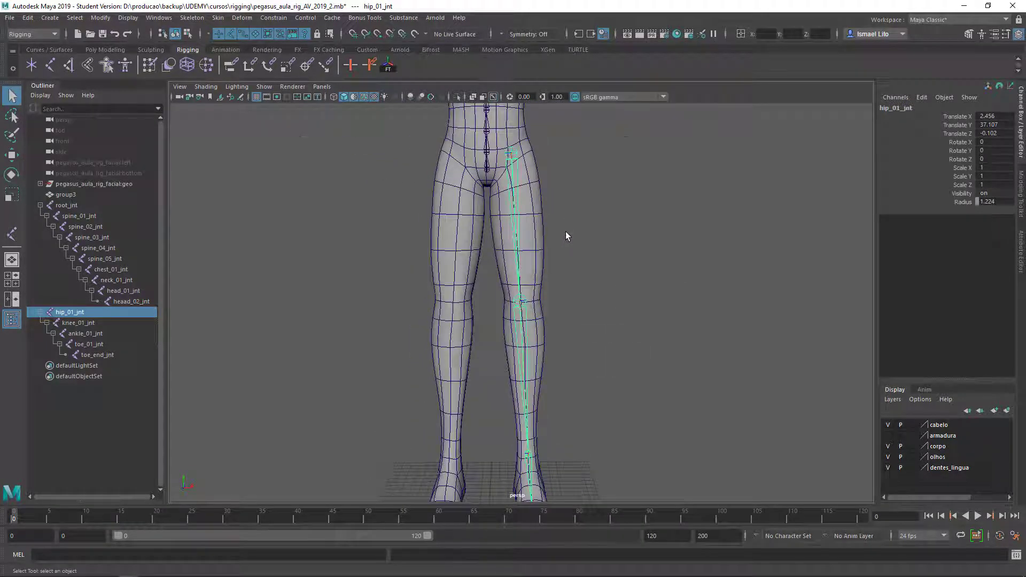
scroll(566, 236, "down", 5)
mouse_move(531, 401)
middle_mouse_down("alt")
mouse_move(532, 337)
mouse_move(591, 309)
middle_mouse_up("alt")
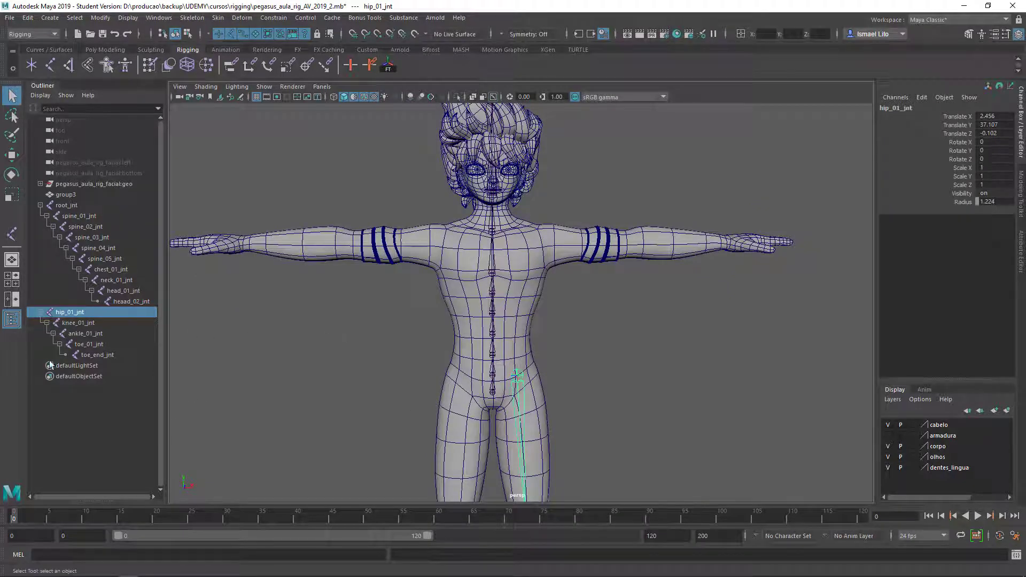